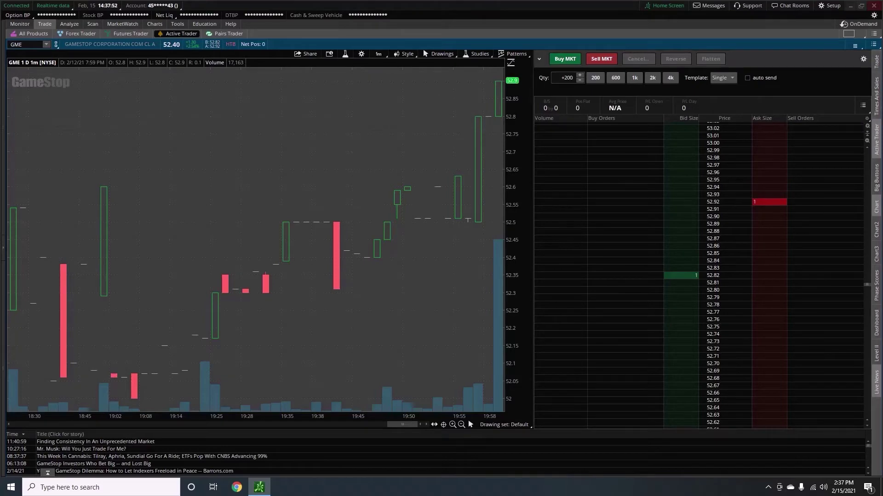
Show the Chart2 gadget and hide it again.
{"action": "left_click", "coordinate": [877, 230]}
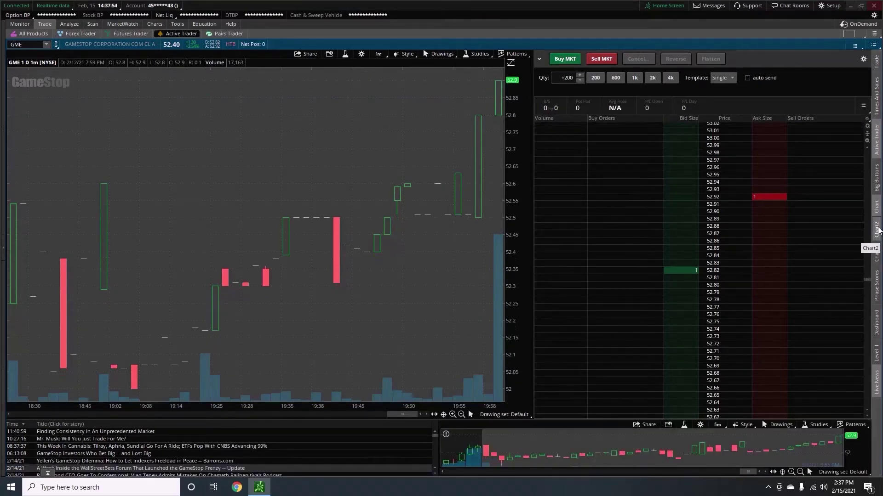
{"action": "left_click", "coordinate": [877, 230]}
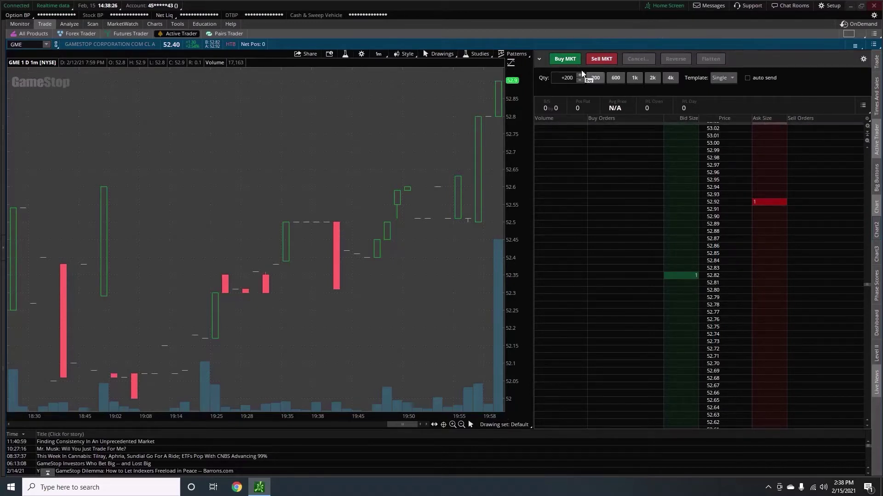
Set the GME order quantity to 1 share and look through the available order templates, keeping Single.
{"action": "left_click", "coordinate": [570, 59]}
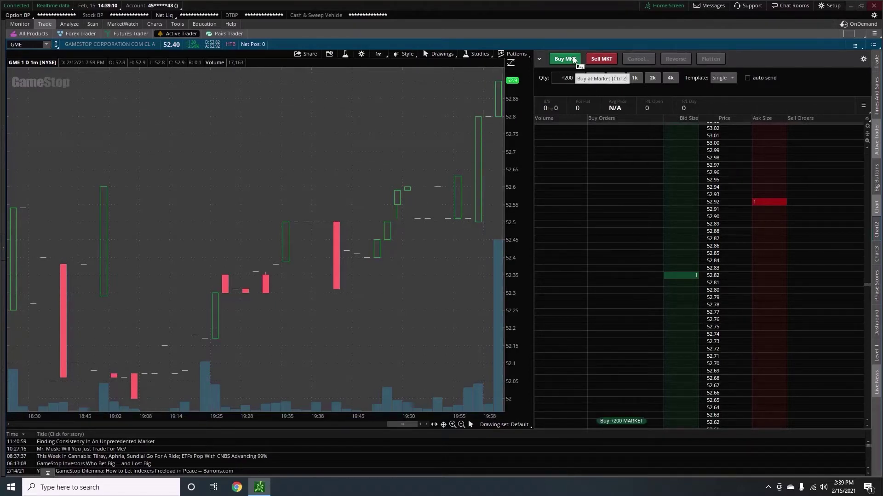
{"action": "left_click", "coordinate": [692, 211]}
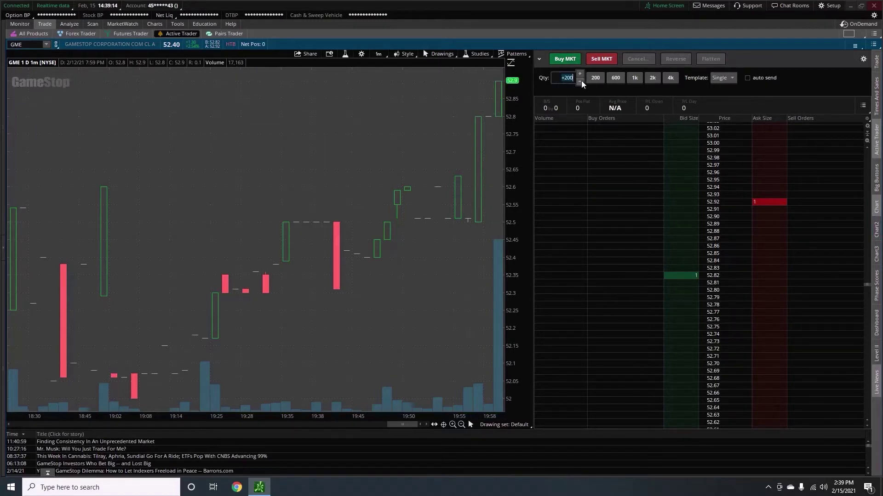
{"action": "left_click", "coordinate": [723, 77]}
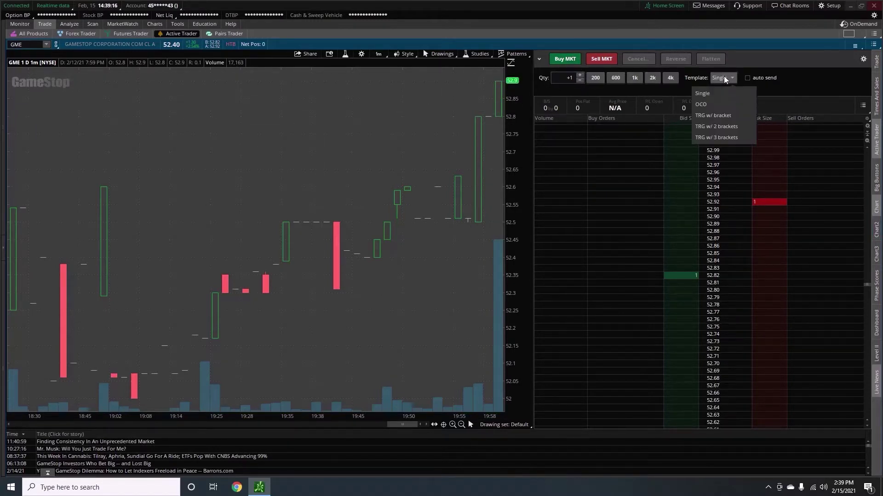
{"action": "left_click", "coordinate": [804, 86]}
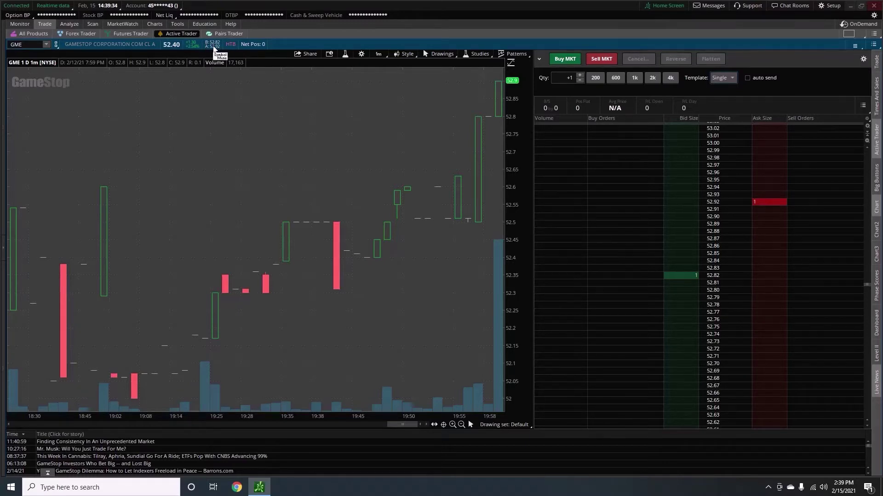
{"action": "left_click", "coordinate": [758, 209]}
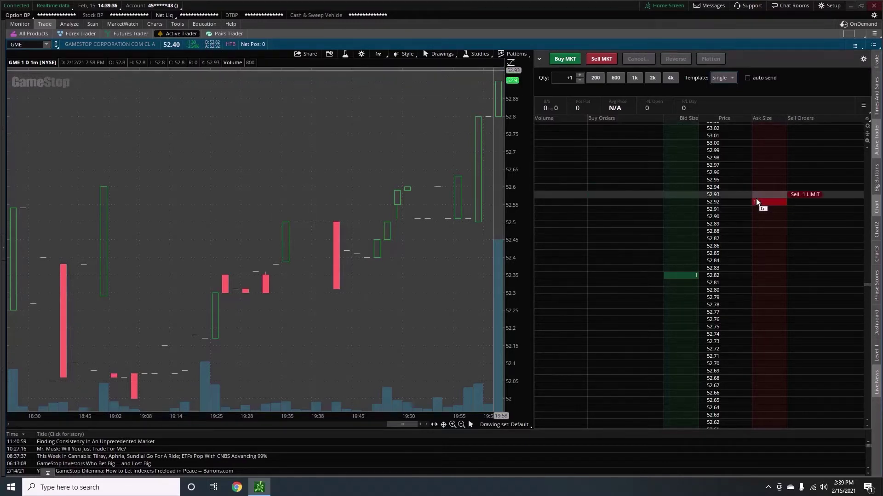
{"action": "left_click", "coordinate": [756, 216]}
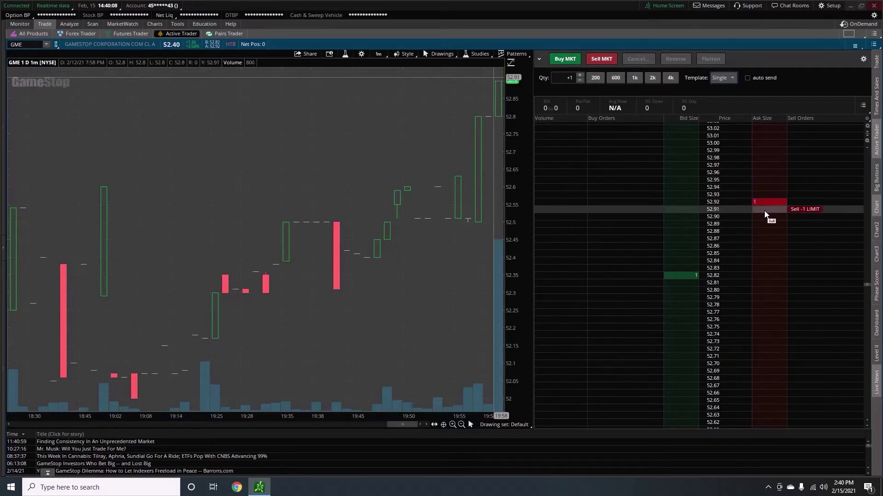
Preview a market buy order for 1 GME share and dismiss the order confirmation without sending it.
{"action": "left_click", "coordinate": [566, 58]}
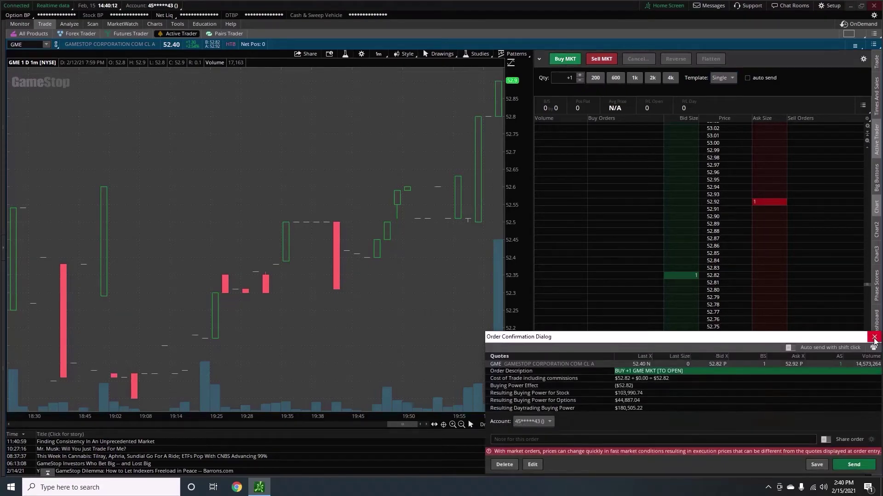
{"action": "left_click", "coordinate": [874, 339]}
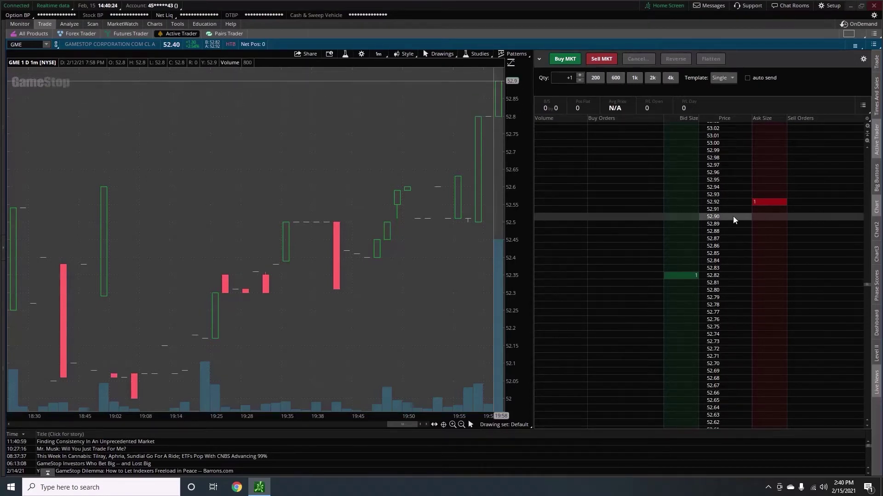
{"action": "left_click", "coordinate": [694, 277]}
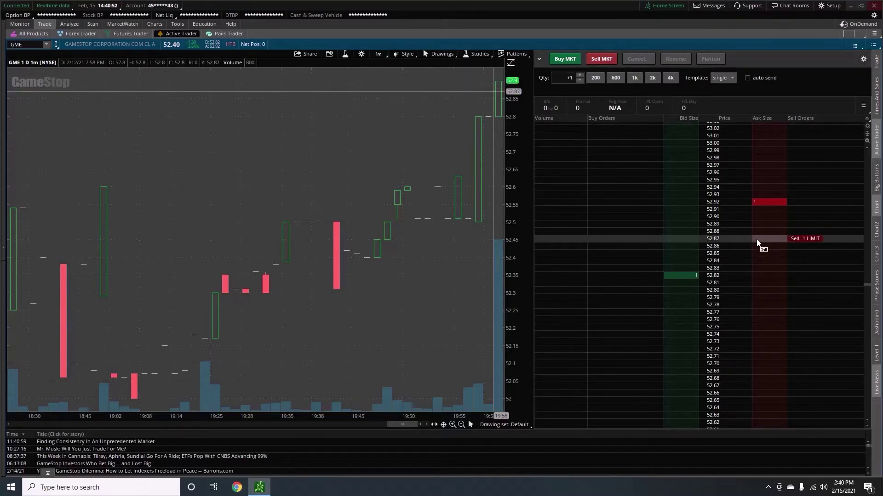
{"action": "left_click", "coordinate": [565, 58]}
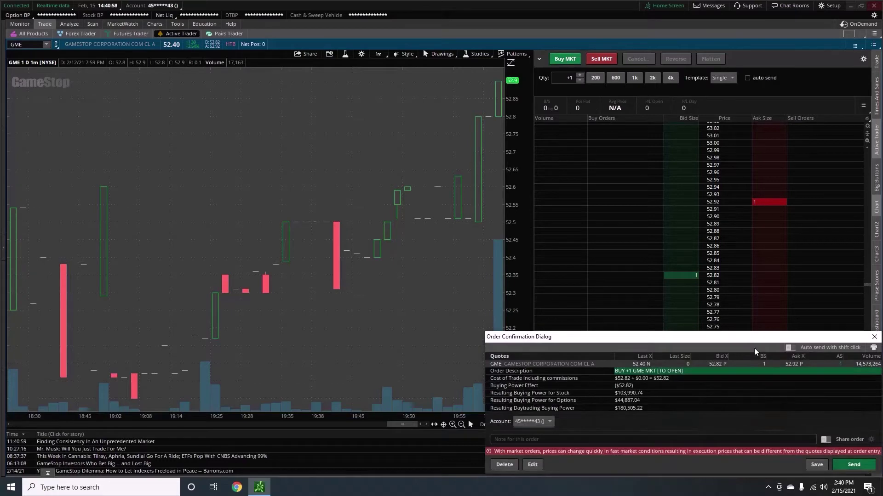
{"action": "left_click", "coordinate": [874, 339]}
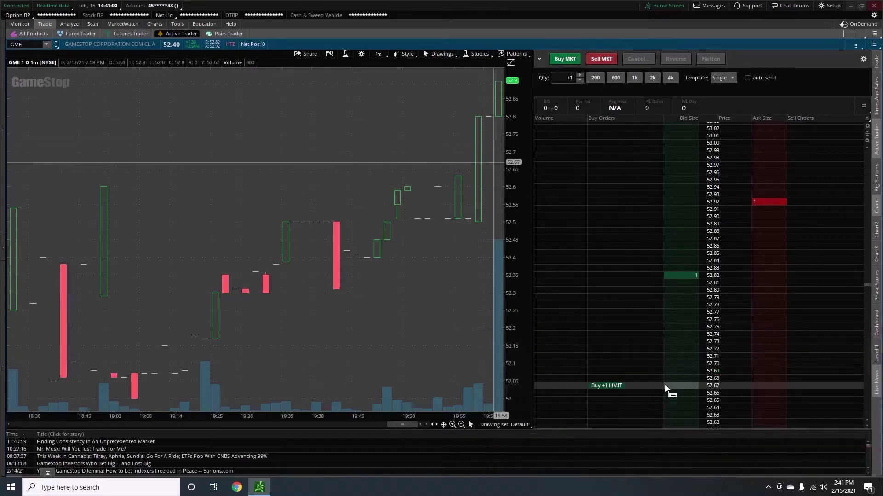
Send a market buy order for 1 GME share and cancel the working order from the chart.
{"action": "left_click", "coordinate": [567, 59]}
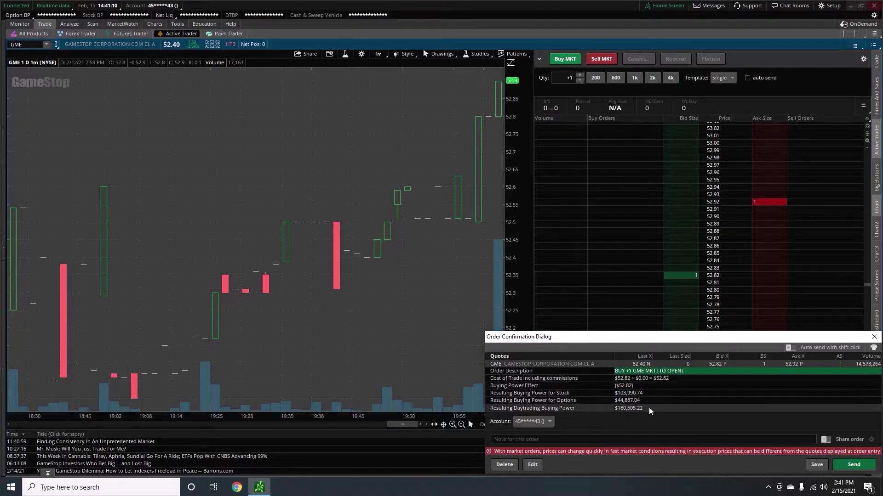
{"action": "left_click", "coordinate": [853, 464]}
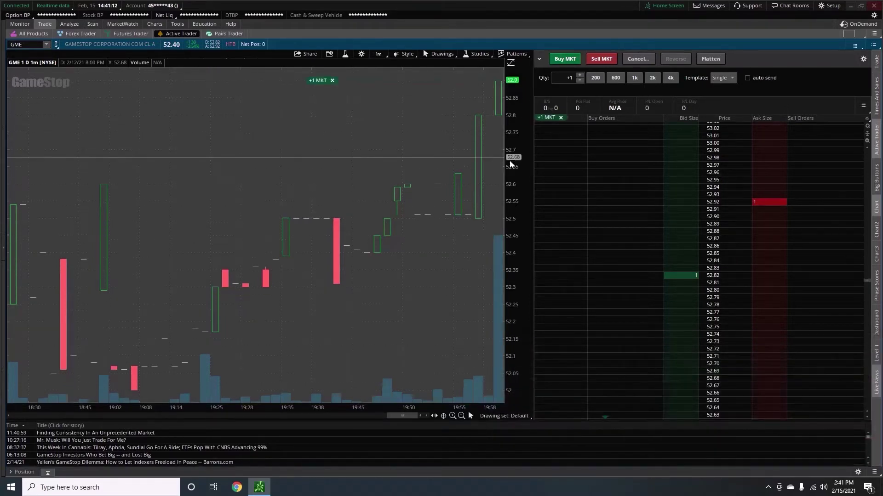
{"action": "left_click", "coordinate": [332, 81]}
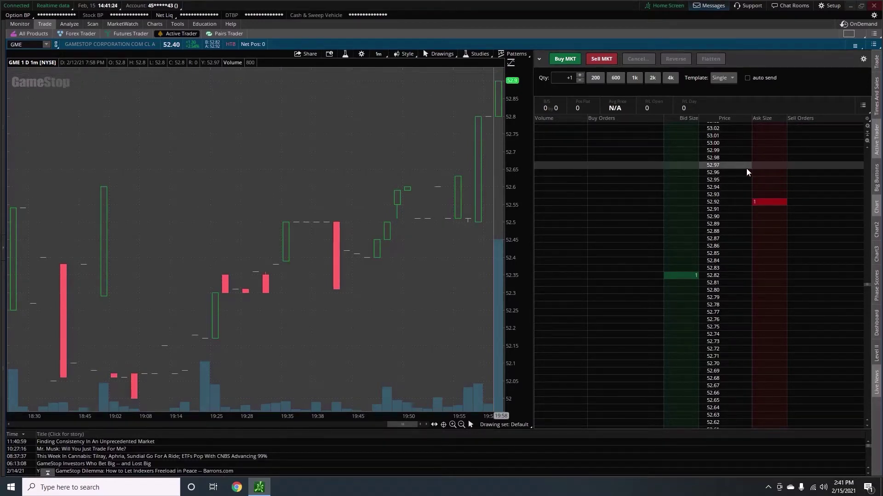
Send a buy limit order for 1 GME share at 52.75 from the price ladder.
{"action": "left_click", "coordinate": [600, 61]}
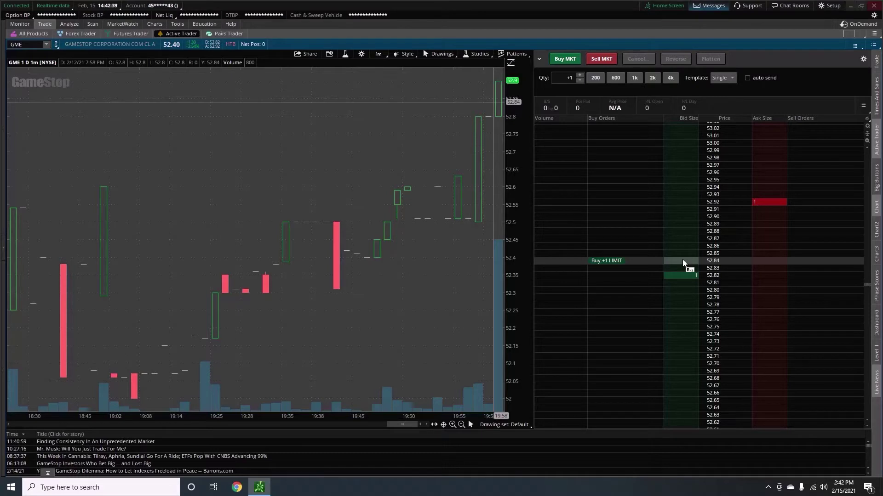
{"action": "left_click", "coordinate": [689, 330]}
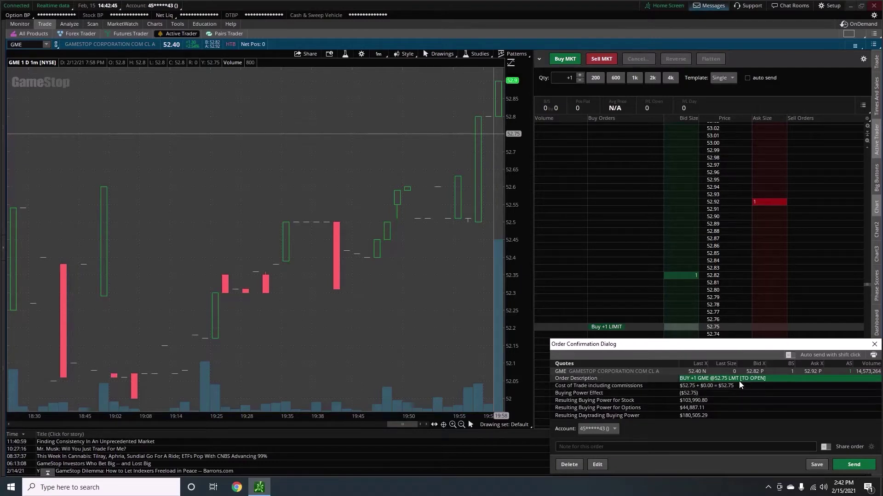
{"action": "left_click", "coordinate": [853, 465]}
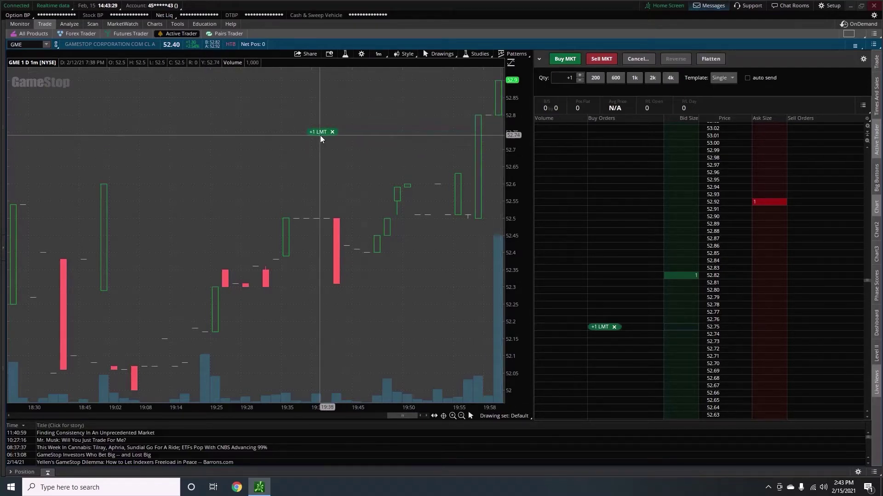
Reprice the working buy limit order to 52.81 on the chart, and cancel it in the price ladder.
{"action": "left_click_drag", "start_coordinate": [316, 132], "coordinate": [316, 118]}
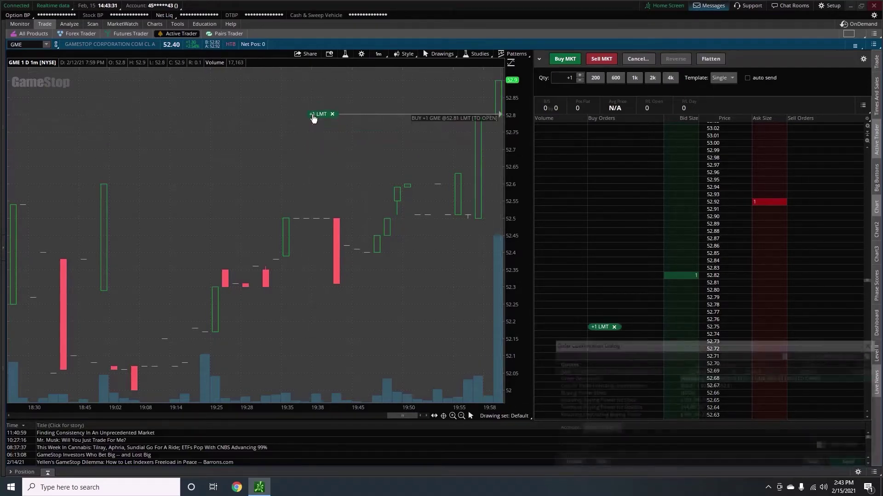
{"action": "left_click", "coordinate": [870, 346]}
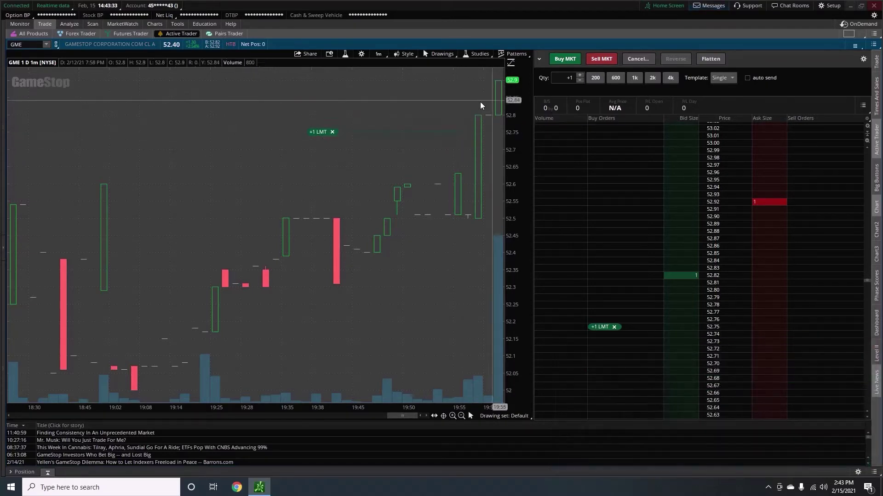
{"action": "left_click_drag", "start_coordinate": [322, 132], "coordinate": [322, 116]}
{"action": "left_click", "coordinate": [854, 465]}
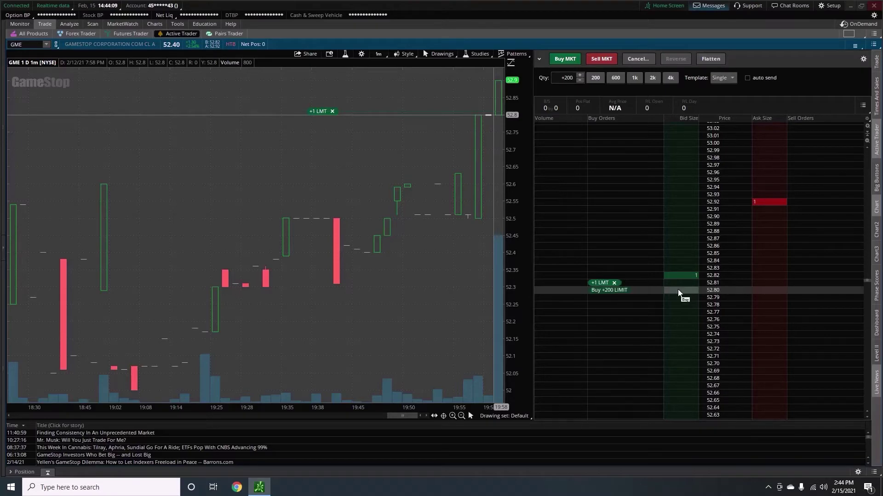
{"action": "left_click", "coordinate": [613, 283]}
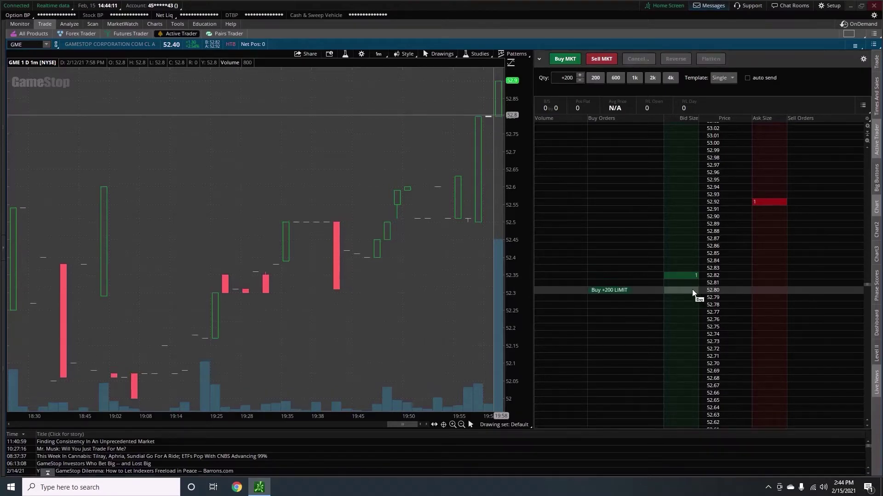
Preview 200-share GME limit orders, a buy at 52.80 and a sell at 52.87, dismissing each without sending.
{"action": "left_click", "coordinate": [688, 291]}
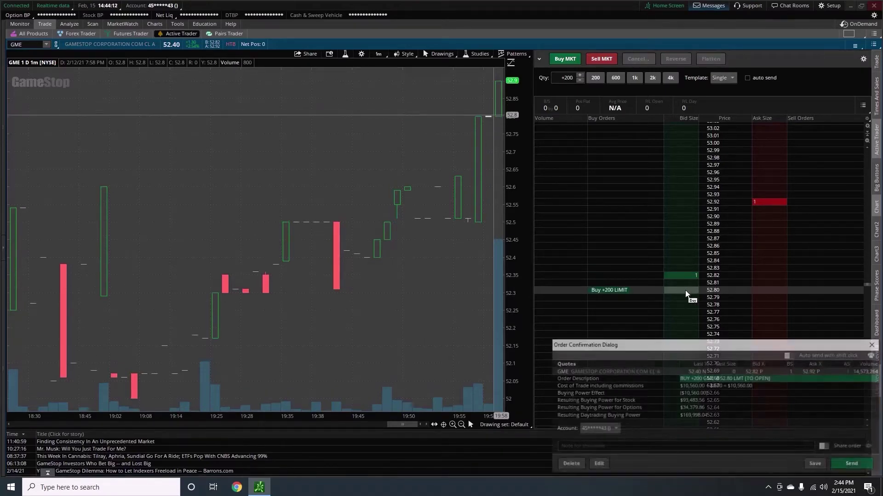
{"action": "left_click", "coordinate": [874, 344]}
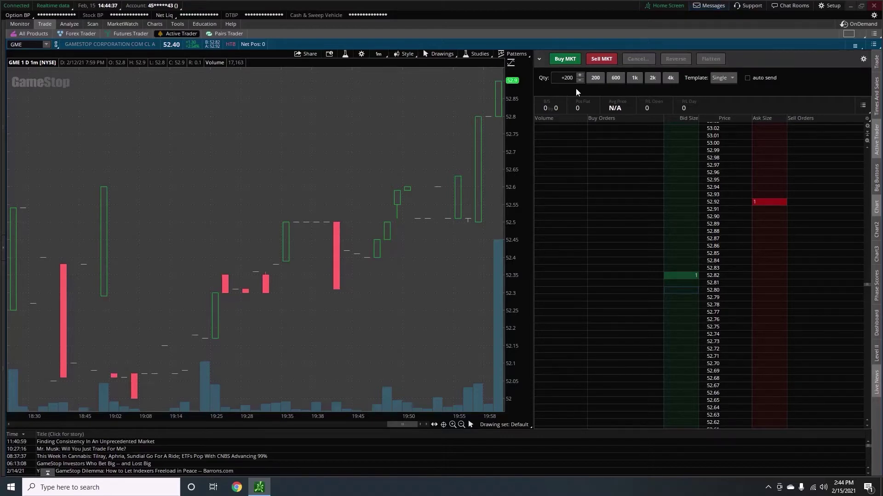
{"action": "left_click", "coordinate": [572, 63]}
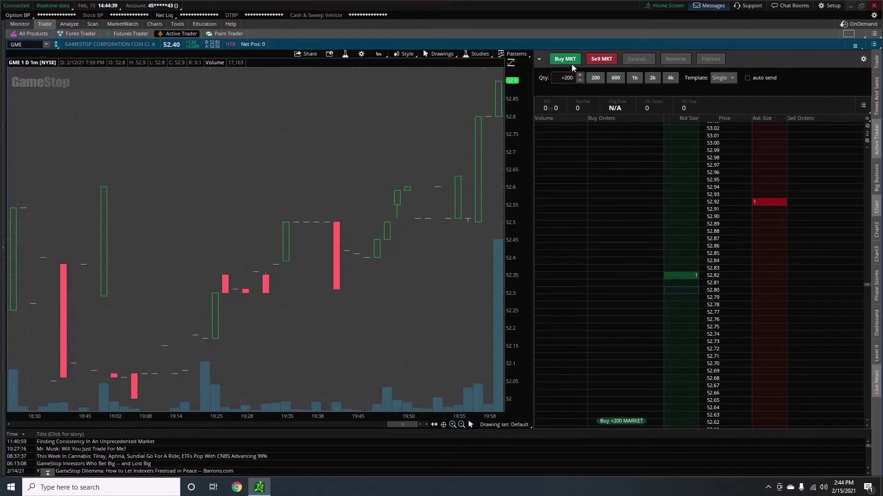
{"action": "left_click", "coordinate": [694, 232]}
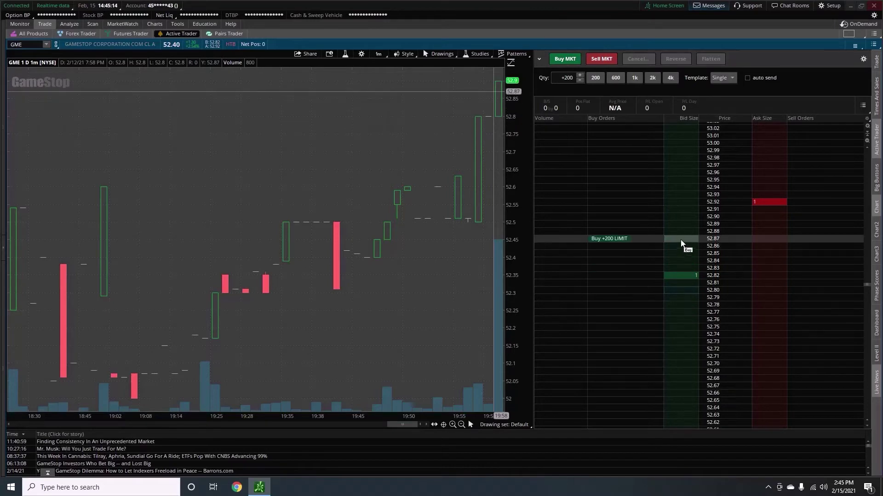
{"action": "left_click", "coordinate": [773, 239]}
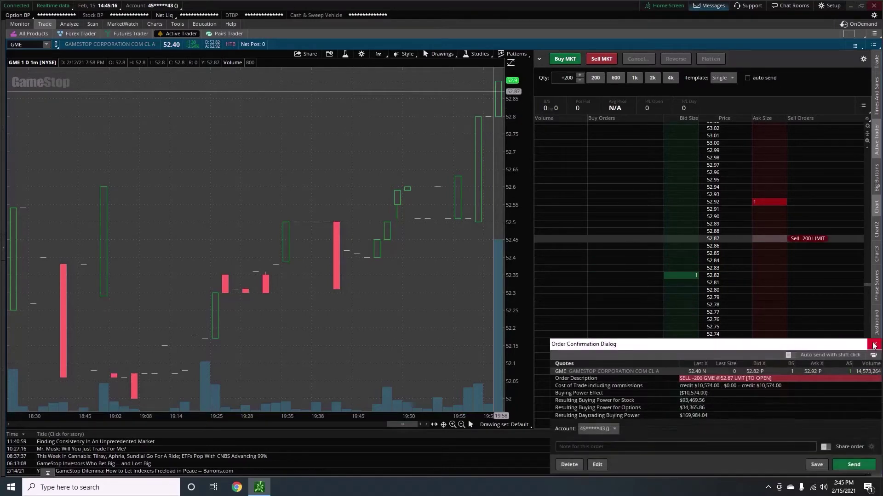
{"action": "left_click", "coordinate": [873, 344]}
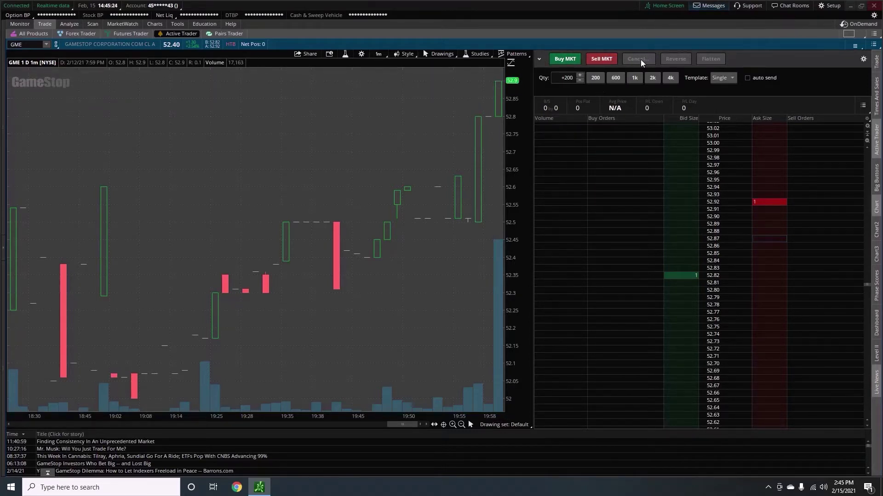
Set the order quantity to 1 share and send a GME buy limit order at 52.85.
{"action": "left_click", "coordinate": [574, 78]}
{"action": "type", "text": "1"}
{"action": "left_click", "coordinate": [722, 78]}
{"action": "left_click", "coordinate": [803, 94]}
{"action": "left_click", "coordinate": [685, 254]}
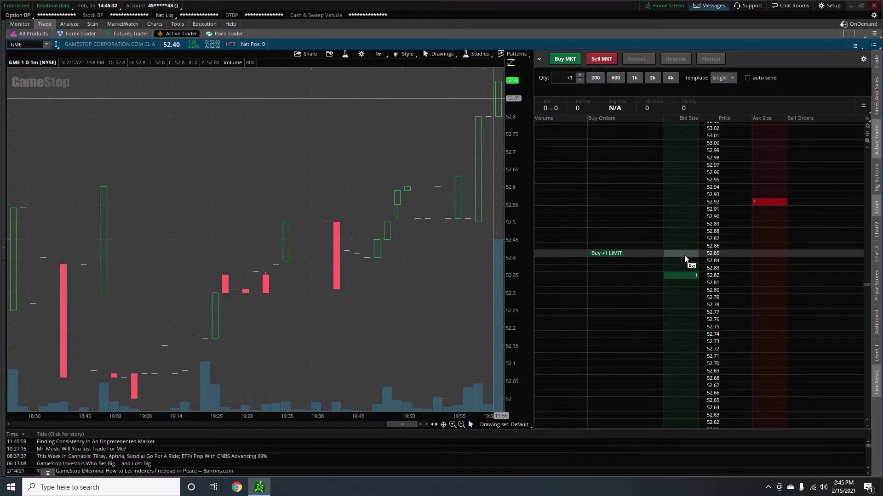
{"action": "left_click", "coordinate": [849, 466]}
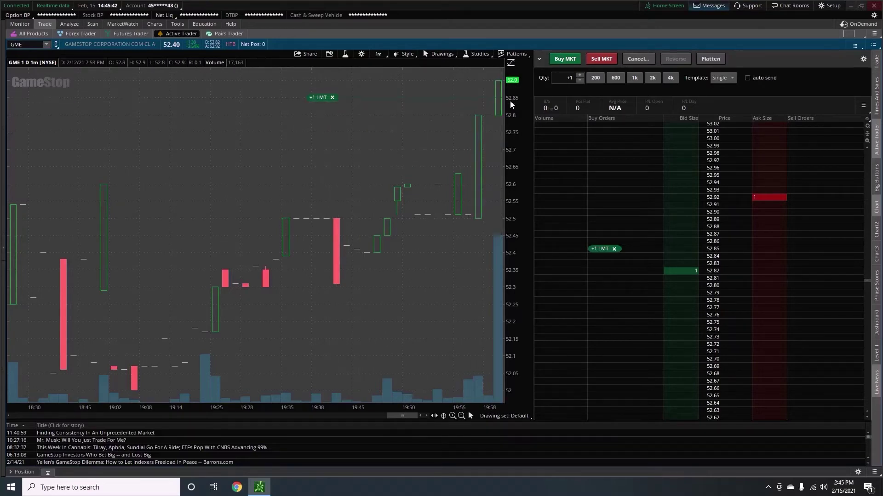
Cancel all working GME orders at once and confirm the cancellation.
{"action": "left_click", "coordinate": [644, 60]}
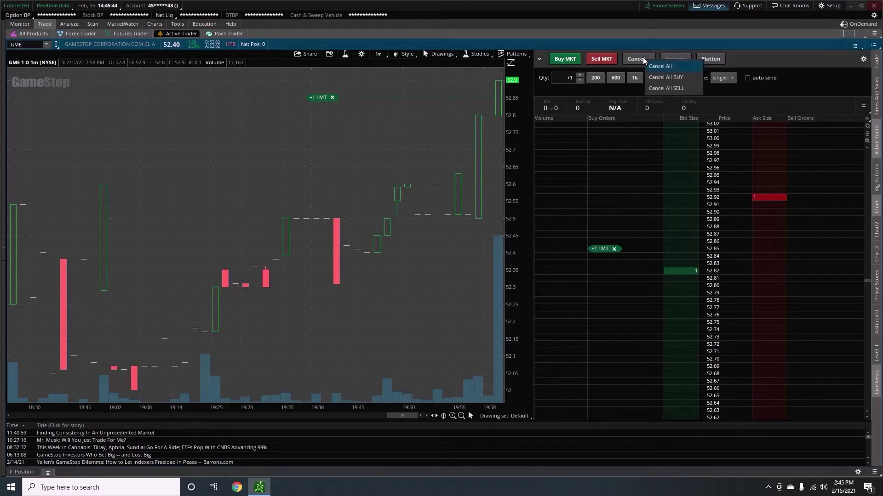
{"action": "left_click", "coordinate": [668, 68]}
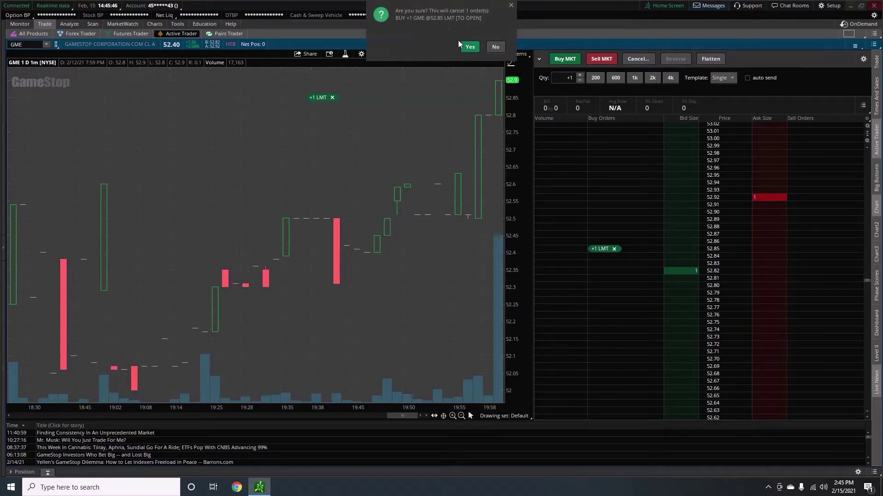
{"action": "left_click", "coordinate": [469, 46]}
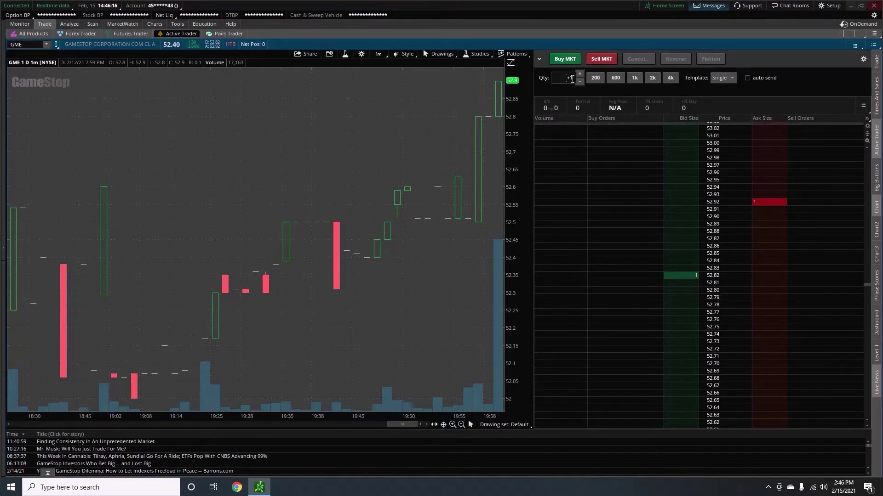
Set the order quantity to 200 shares and add the Position Indicator to Active Trader's current button set.
{"action": "left_click", "coordinate": [590, 78]}
{"action": "left_click", "coordinate": [863, 60]}
{"action": "left_click_drag", "start_coordinate": [743, 62], "coordinate": [417, 63]}
{"action": "scroll", "coordinate": [270, 170], "scroll_direction": "down", "scroll_amount": 4}
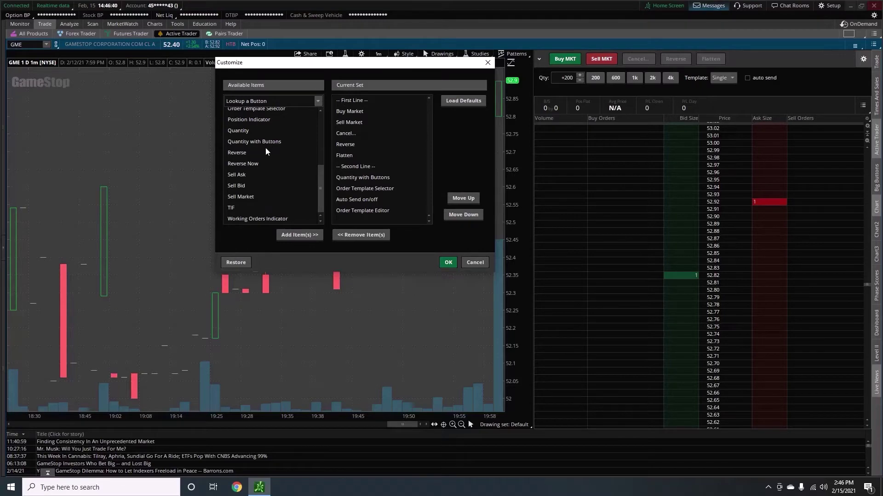
{"action": "scroll", "coordinate": [235, 152], "scroll_direction": "up", "scroll_amount": 1}
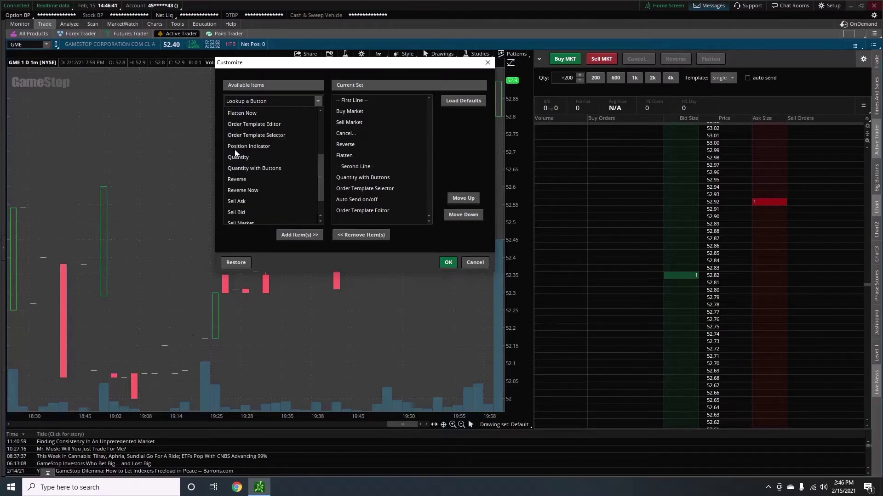
{"action": "left_click", "coordinate": [258, 146]}
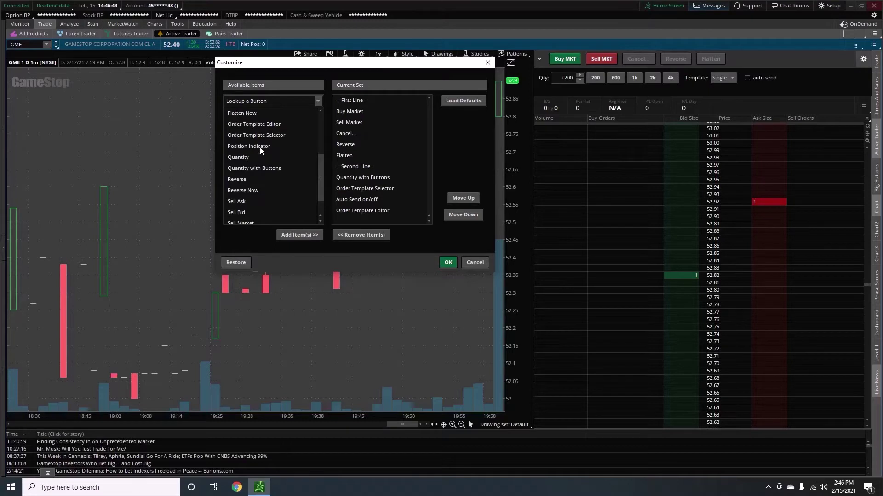
{"action": "left_click", "coordinate": [308, 235]}
Add the Cancel All button to the current button set.
{"action": "scroll", "coordinate": [267, 150], "scroll_direction": "up", "scroll_amount": 1}
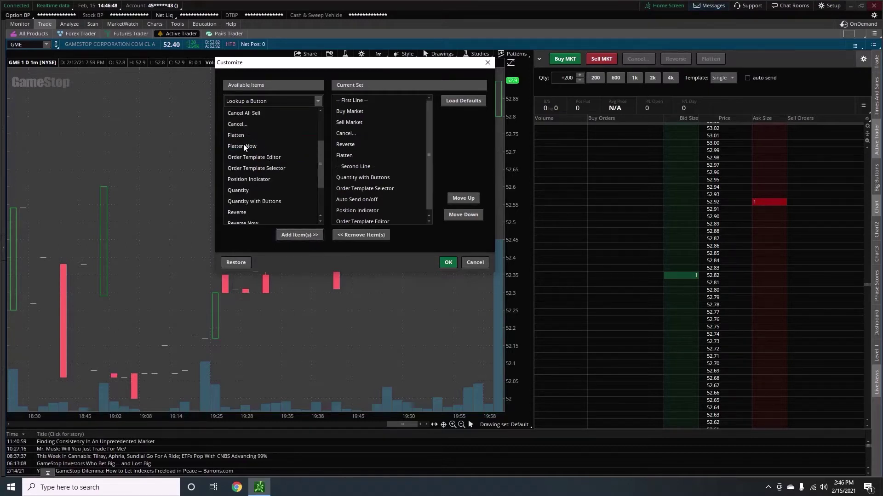
{"action": "scroll", "coordinate": [247, 154], "scroll_direction": "up", "scroll_amount": 1}
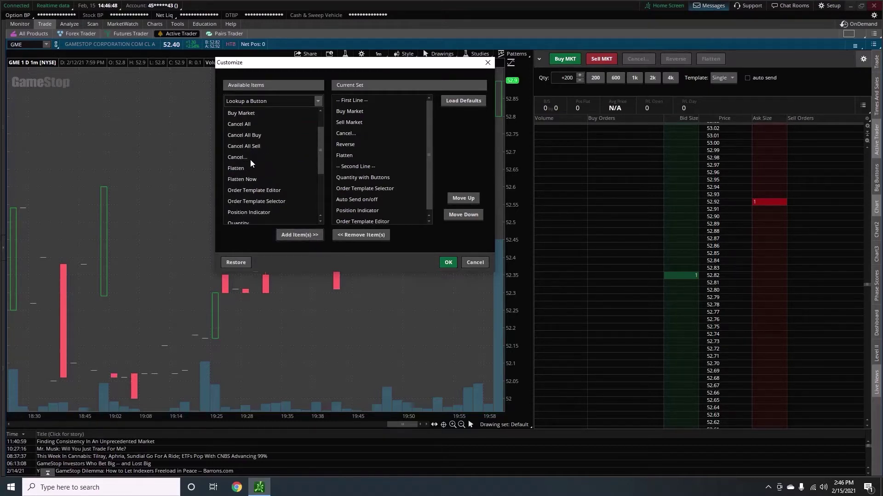
{"action": "left_click", "coordinate": [248, 126]}
{"action": "left_click", "coordinate": [308, 236]}
Add the Buy Ask and Buy Bid buttons to the current set and apply the customization.
{"action": "scroll", "coordinate": [272, 172], "scroll_direction": "up", "scroll_amount": 1}
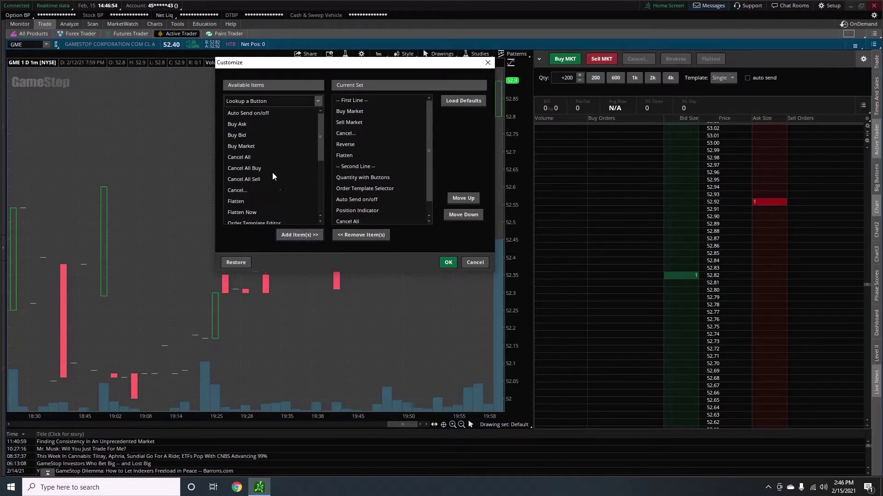
{"action": "left_click", "coordinate": [240, 124]}
{"action": "left_click", "coordinate": [302, 237]}
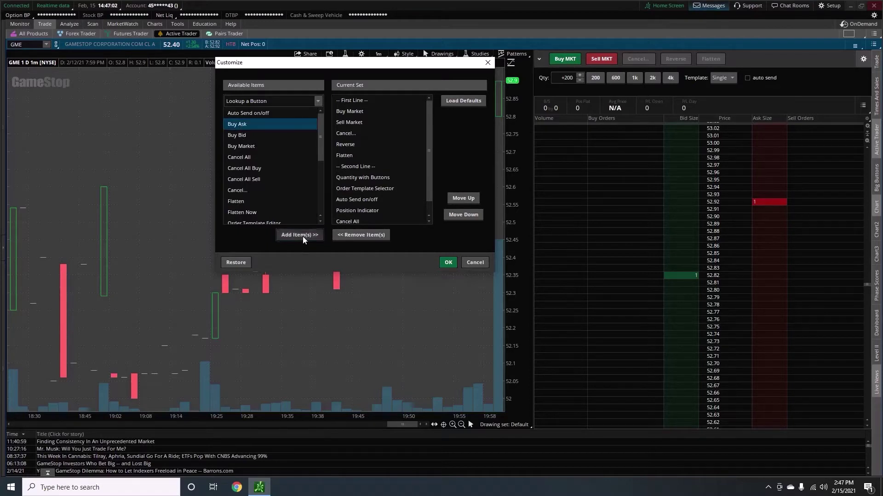
{"action": "left_click", "coordinate": [243, 136]}
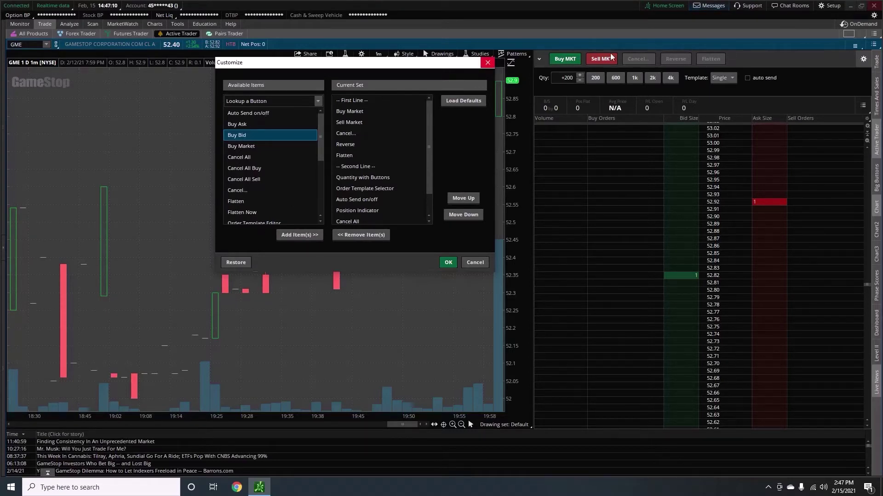
{"action": "left_click", "coordinate": [305, 236]}
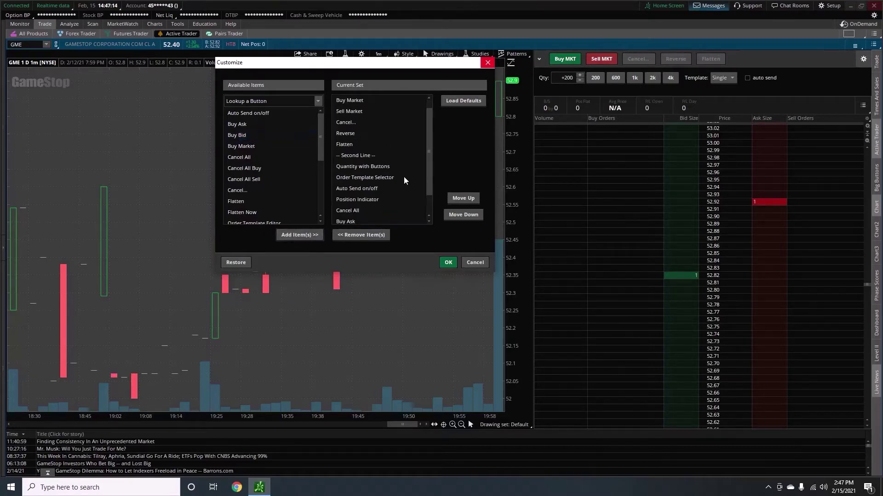
{"action": "scroll", "coordinate": [374, 204], "scroll_direction": "down", "scroll_amount": 2}
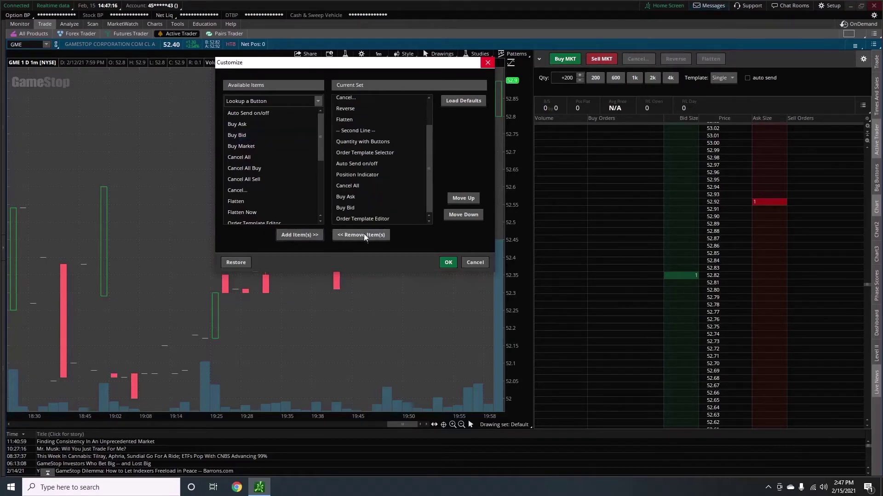
{"action": "left_click", "coordinate": [448, 263]}
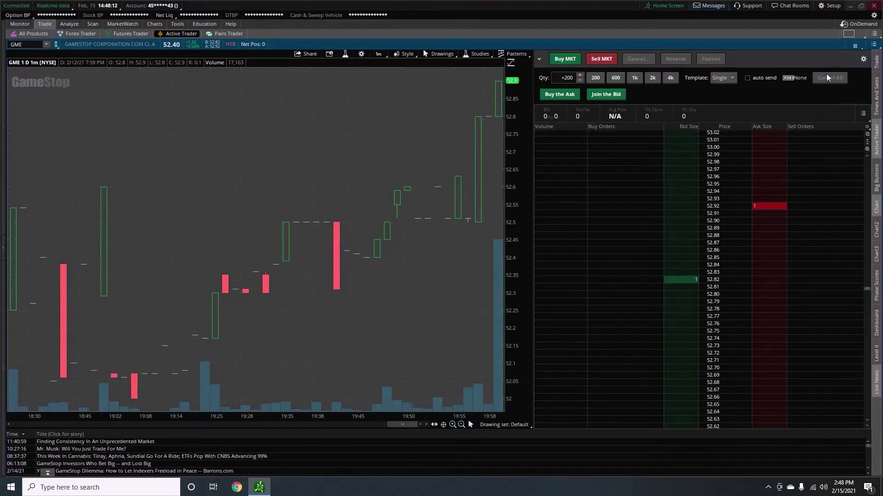
Send a 200-share GME buy limit order at 52.85, then try a sell stop order at 52.74, dismissing its order confirmation.
{"action": "left_click", "coordinate": [696, 258]}
{"action": "left_click", "coordinate": [858, 463]}
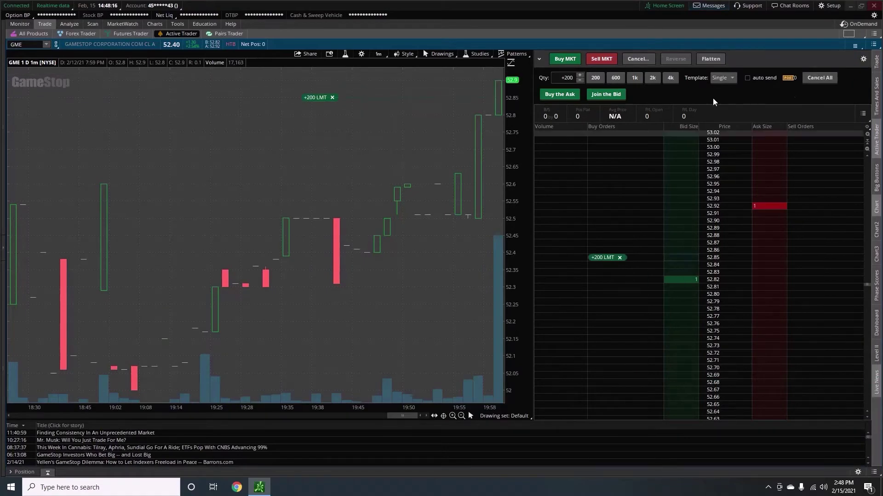
{"action": "left_click", "coordinate": [779, 338]}
{"action": "left_click", "coordinate": [854, 464]}
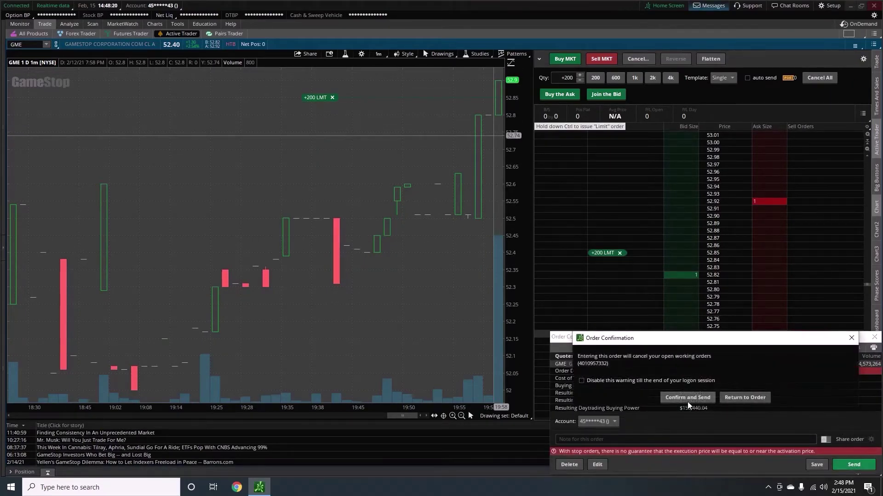
{"action": "left_click", "coordinate": [850, 339]}
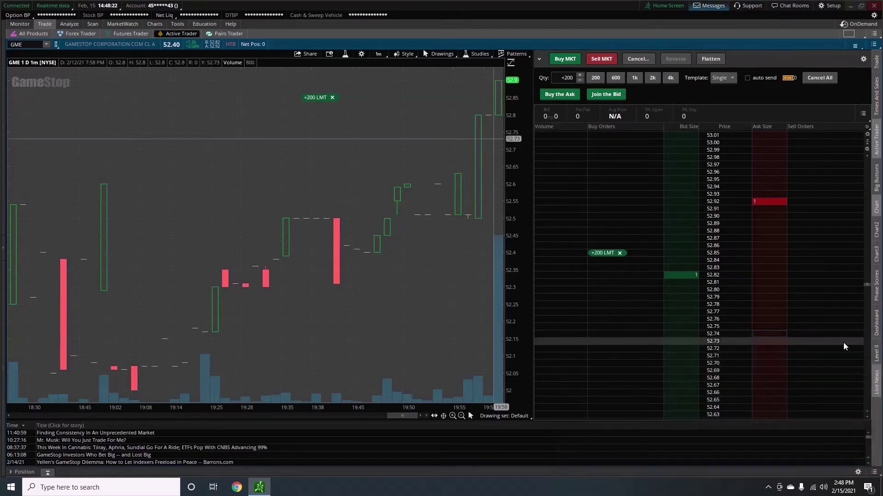
Cancel all working GME orders with the newly added Cancel All button and confirm the cancellation.
{"action": "left_click", "coordinate": [820, 78]}
{"action": "left_click", "coordinate": [471, 48]}
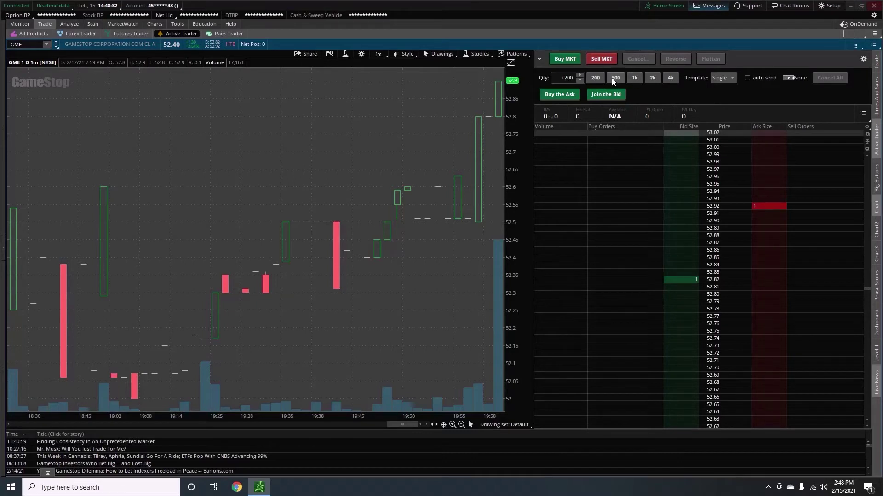
Try the preset order quantities of 2,000, 4,000 and 200 shares, finishing on 4,000.
{"action": "left_click", "coordinate": [652, 77]}
{"action": "left_click", "coordinate": [667, 79]}
{"action": "left_click", "coordinate": [593, 78]}
{"action": "left_click", "coordinate": [653, 78]}
{"action": "left_click", "coordinate": [667, 78]}
Examine the available order templates, such as OCO and TRG w/ bracket, leaving Single selected.
{"action": "left_click", "coordinate": [830, 7]}
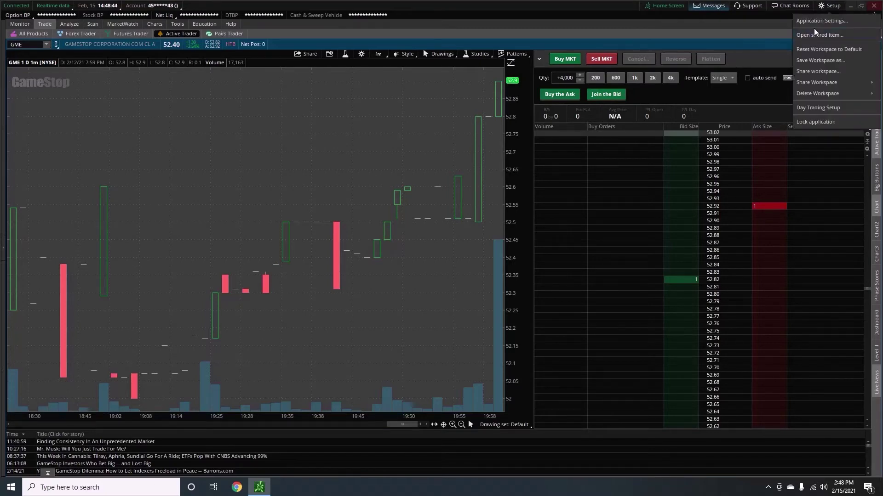
{"action": "left_click", "coordinate": [735, 98]}
{"action": "left_click", "coordinate": [728, 79]}
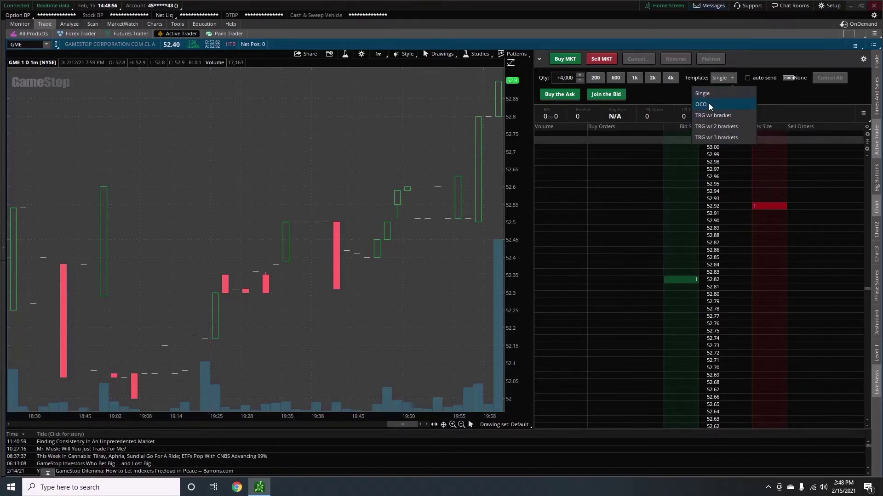
{"action": "left_click", "coordinate": [796, 90]}
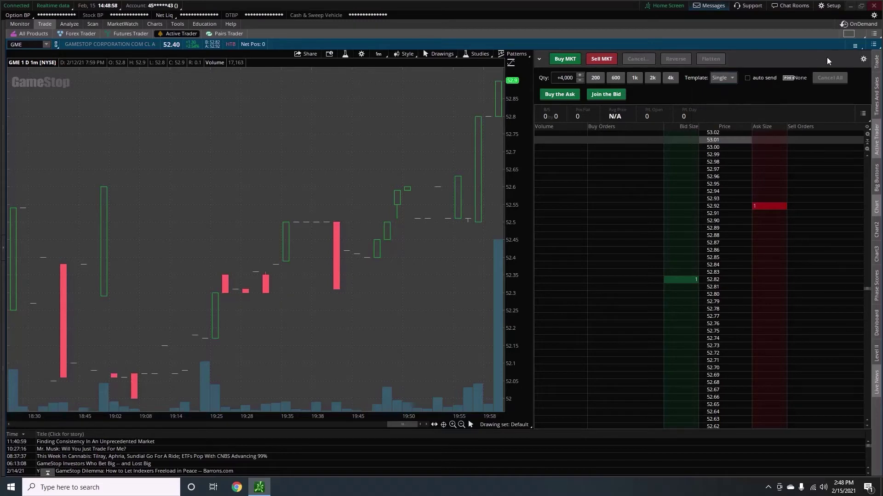
Add the TIF selector to the Active Trader button set, apply it, and review its options, keeping DAY.
{"action": "left_click", "coordinate": [862, 60]}
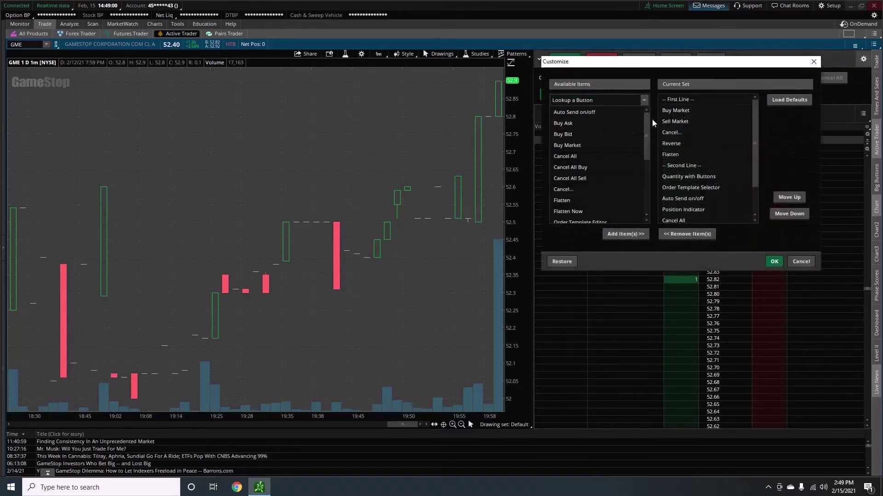
{"action": "scroll", "coordinate": [595, 137], "scroll_direction": "down", "scroll_amount": 4}
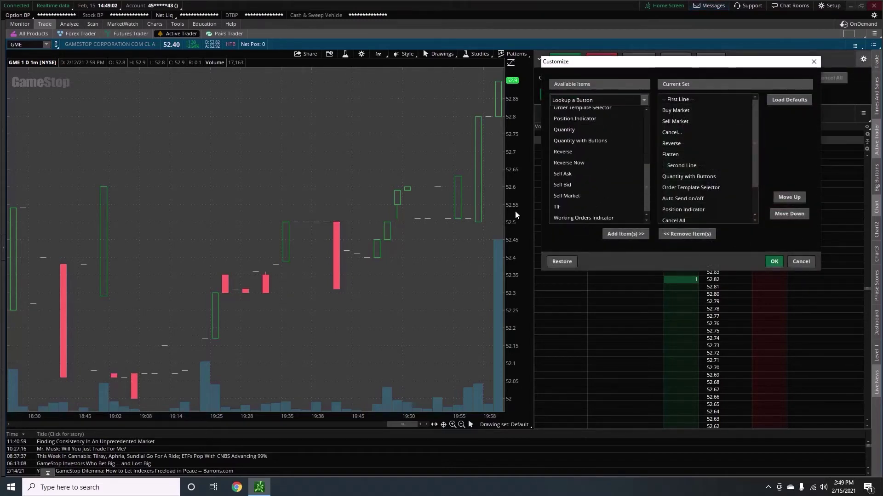
{"action": "left_click_drag", "start_coordinate": [703, 64], "coordinate": [484, 71]}
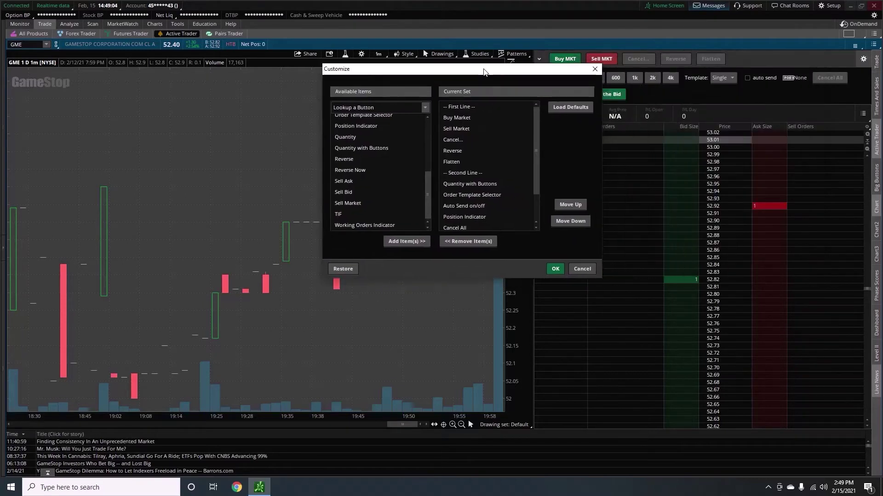
{"action": "left_click", "coordinate": [342, 214]}
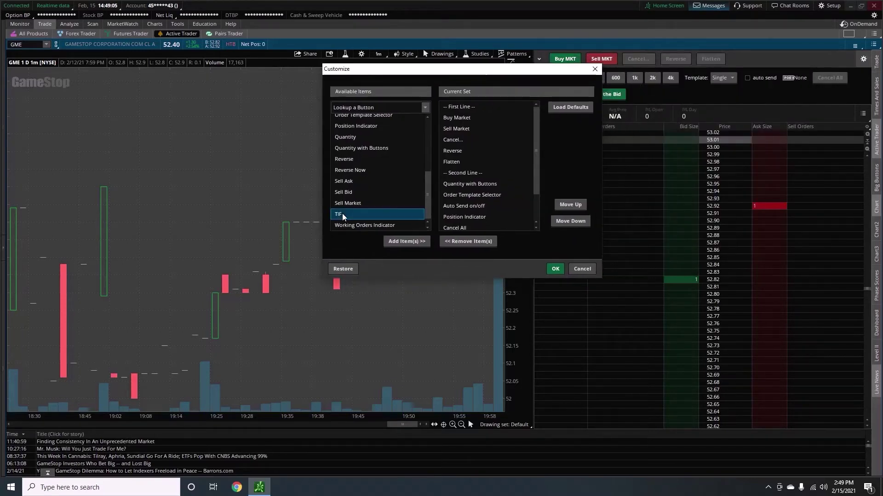
{"action": "left_click", "coordinate": [412, 242]}
{"action": "scroll", "coordinate": [477, 206], "scroll_direction": "down", "scroll_amount": 2}
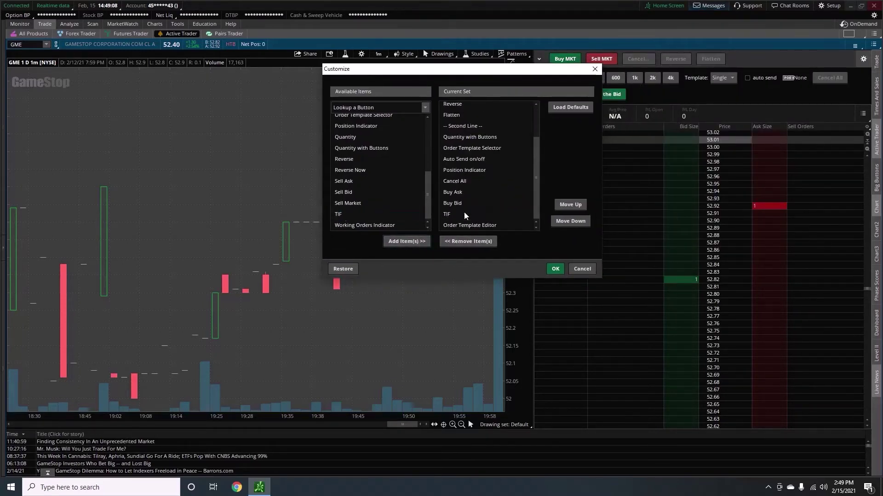
{"action": "left_click", "coordinate": [556, 268]}
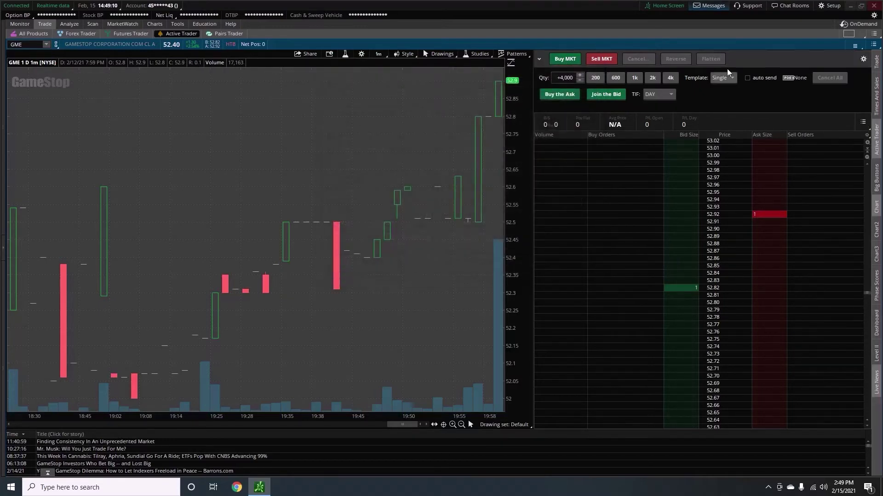
{"action": "left_click", "coordinate": [667, 95]}
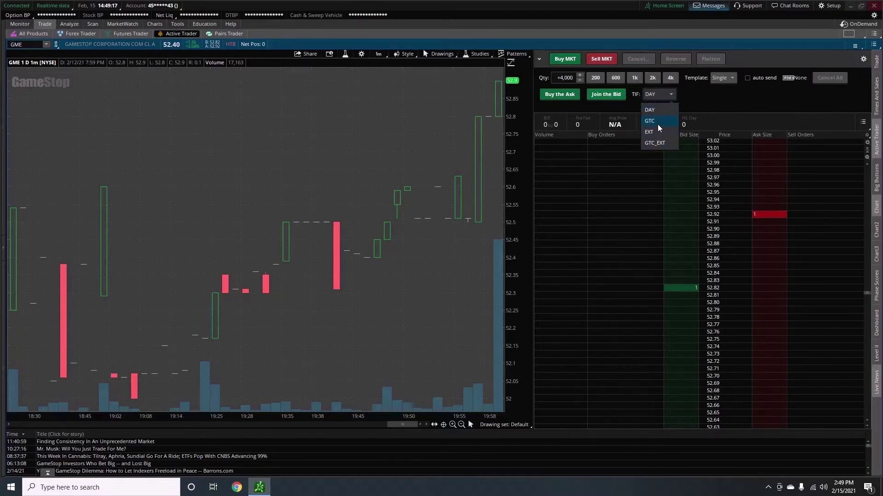
{"action": "left_click", "coordinate": [754, 97]}
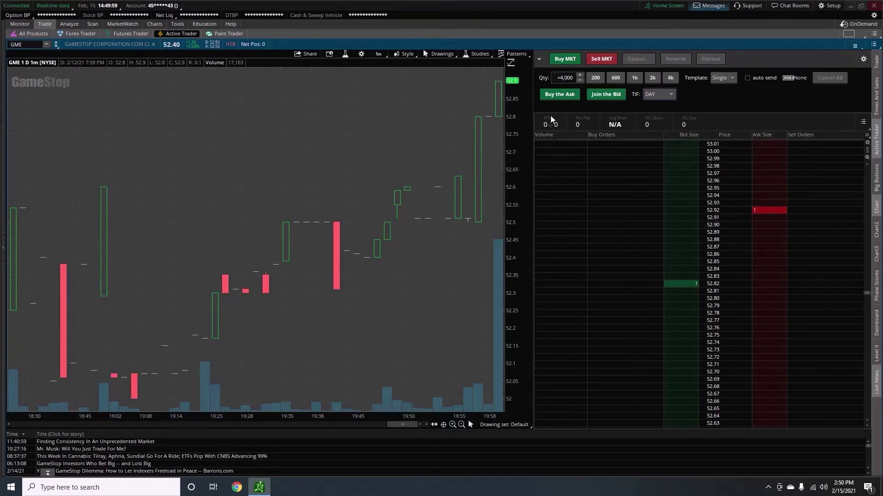
Set the order quantity to 200 shares and send a GME buy stop order at 53.00 from the price ladder.
{"action": "left_click", "coordinate": [594, 78]}
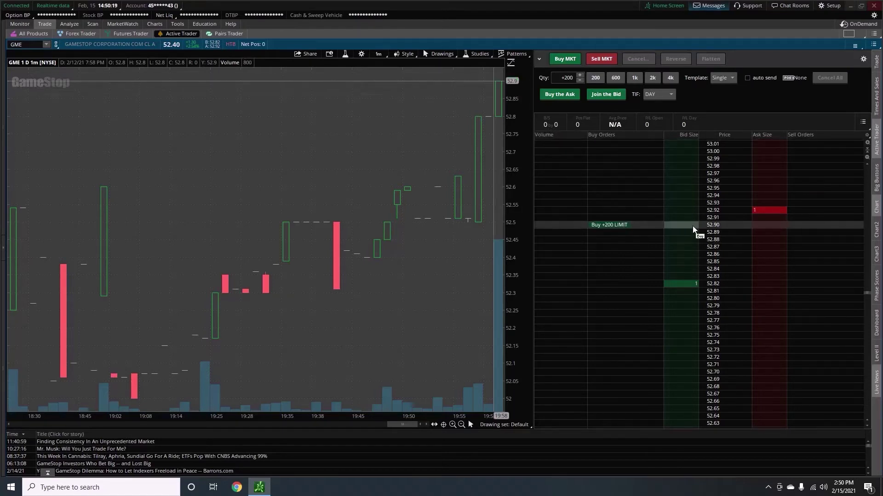
{"action": "scroll", "coordinate": [693, 225], "scroll_direction": "up", "scroll_amount": 7}
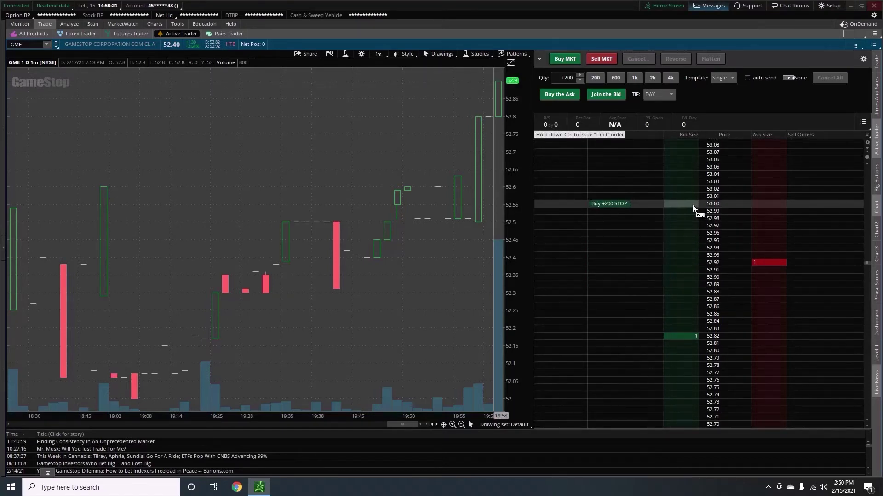
{"action": "left_click", "coordinate": [693, 208]}
{"action": "key", "text": "Return"}
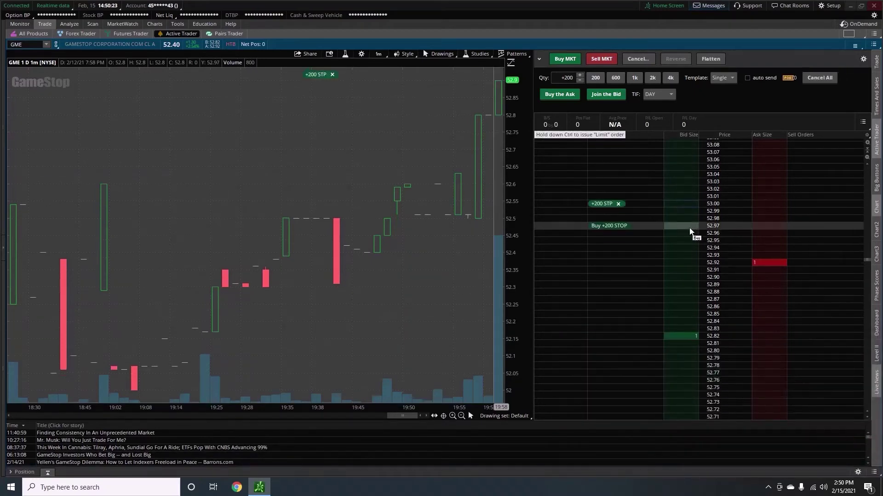
Send a 200-share GME buy limit order at 52.80 from the price ladder.
{"action": "scroll", "coordinate": [676, 303], "scroll_direction": "down", "scroll_amount": 4}
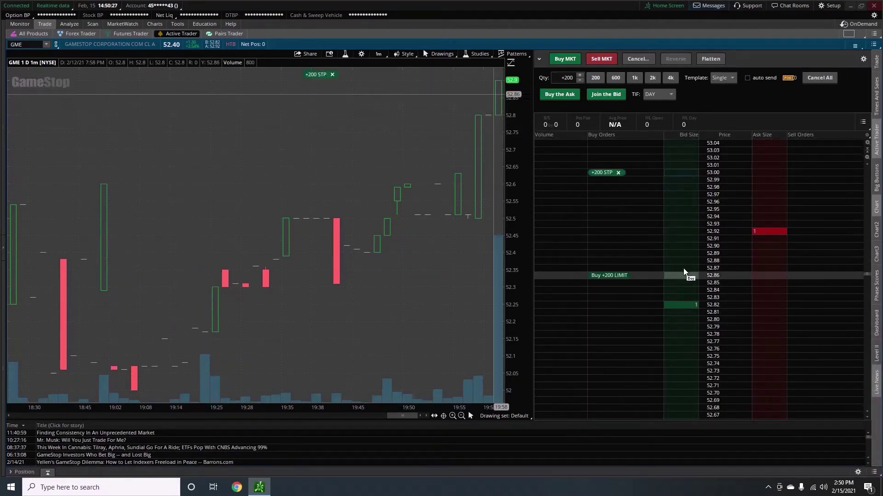
{"action": "left_click", "coordinate": [690, 321]}
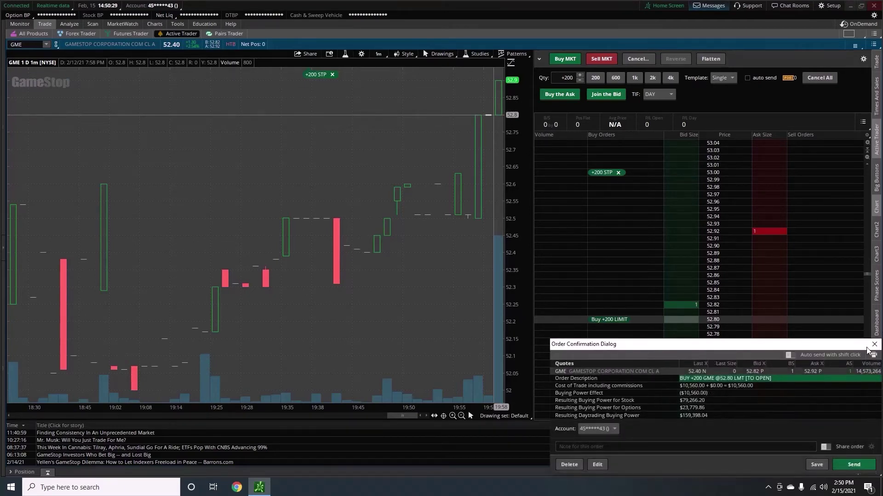
{"action": "left_click", "coordinate": [854, 465]}
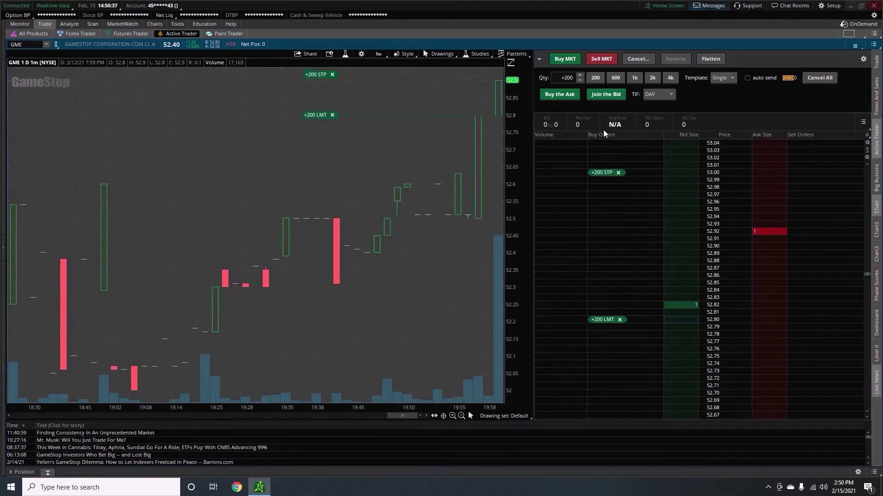
Cancel the working buy stop order at 53.00 and the buy limit order at 52.80 individually in the price ladder.
{"action": "left_click", "coordinate": [617, 172]}
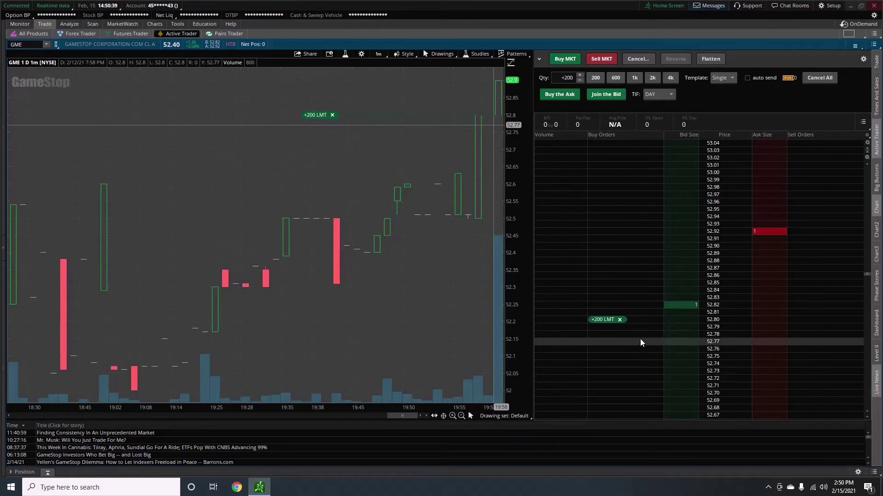
{"action": "left_click", "coordinate": [619, 321]}
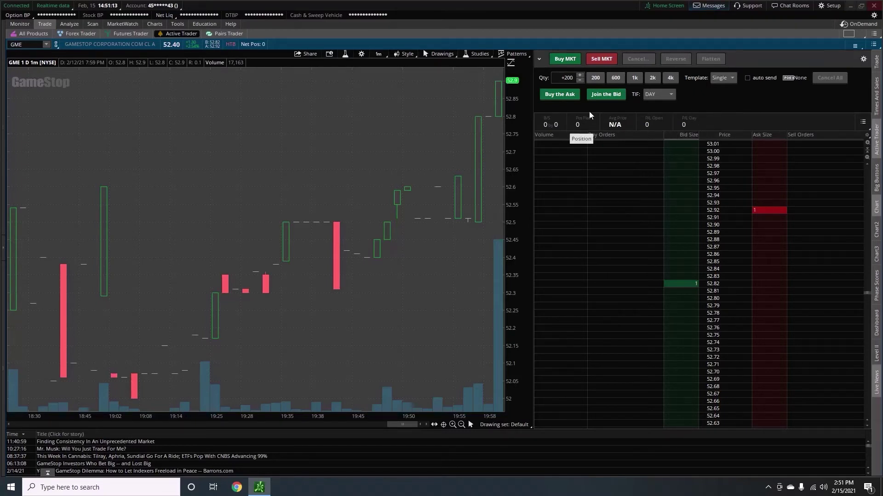
Review the available items and current set of the position summary customization, and close it without changes.
{"action": "left_click", "coordinate": [864, 124]}
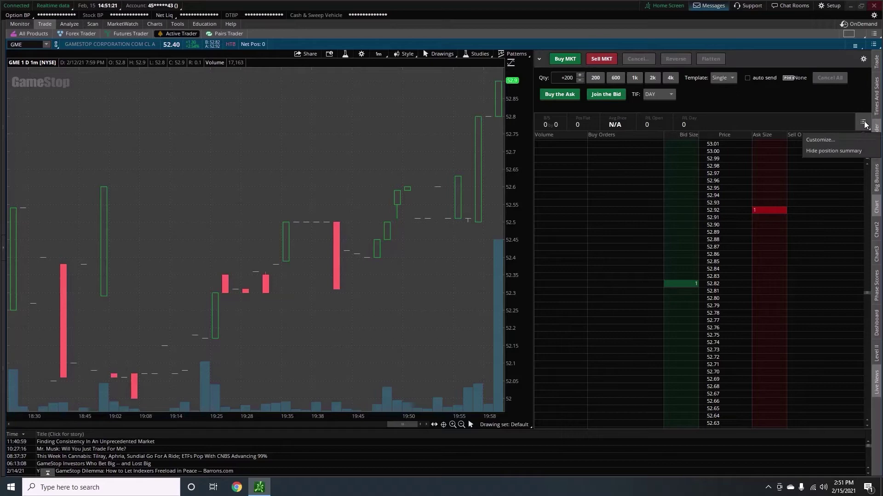
{"action": "left_click", "coordinate": [841, 140]}
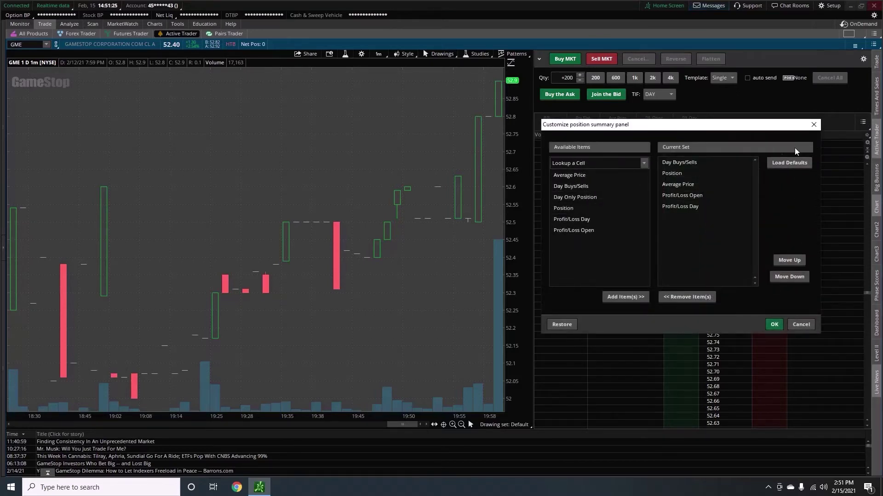
{"action": "left_click", "coordinate": [814, 125]}
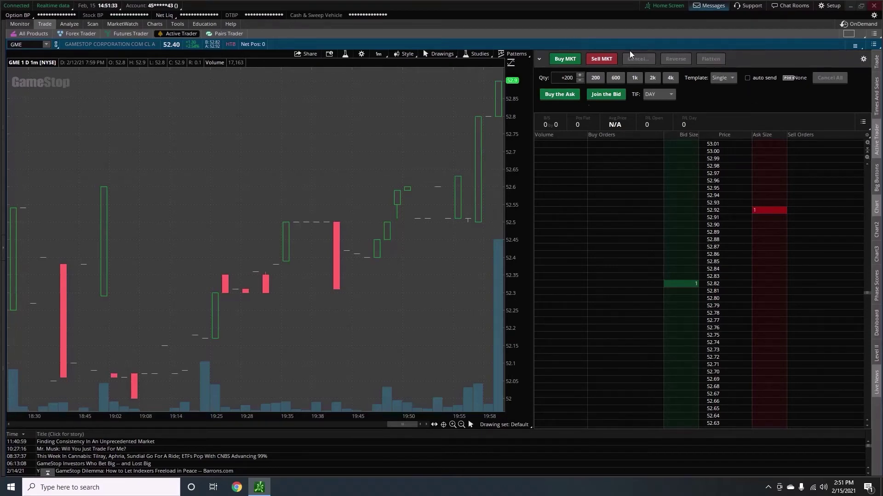
{"action": "left_click", "coordinate": [767, 151]}
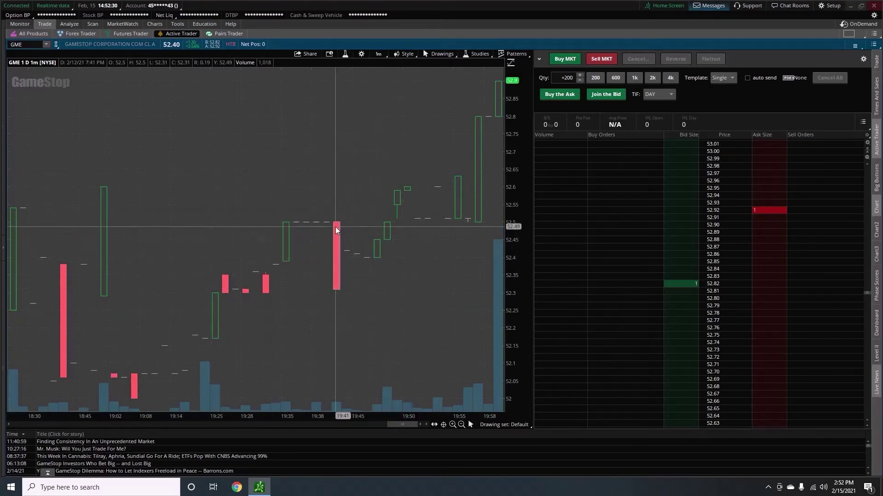
Examine the earlier one-minute GME candles from the 2/12/21 session on the chart.
{"action": "scroll", "coordinate": [336, 238], "scroll_direction": "up", "scroll_amount": 3}
{"action": "left_click_drag", "start_coordinate": [400, 425], "coordinate": [301, 422]}
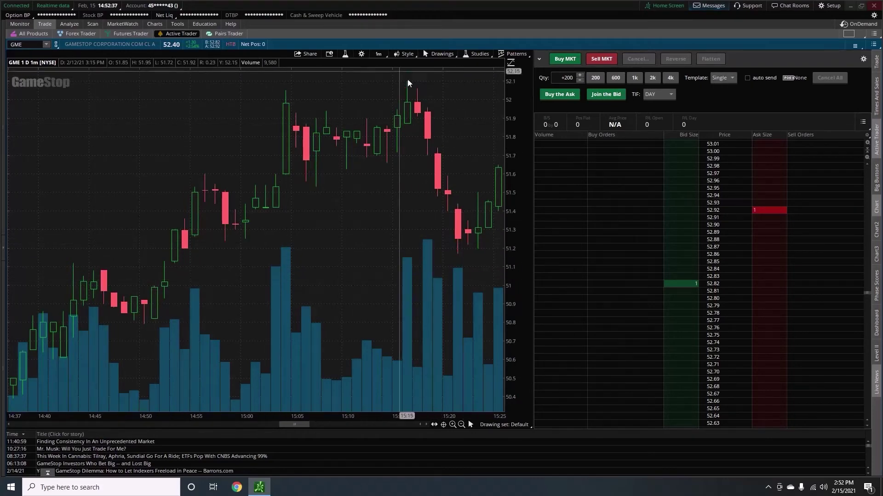
{"action": "left_click", "coordinate": [379, 54]}
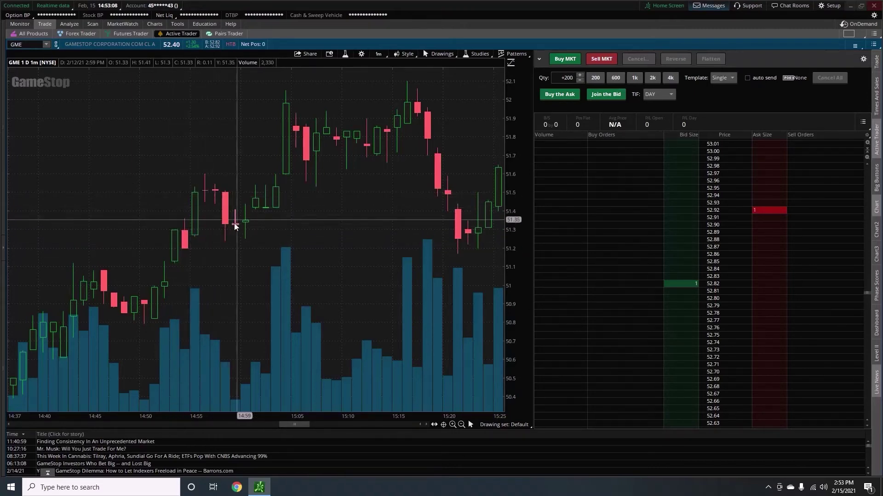
{"action": "scroll", "coordinate": [209, 279], "scroll_direction": "up", "scroll_amount": 3}
{"action": "scroll", "coordinate": [209, 280], "scroll_direction": "up", "scroll_amount": 5}
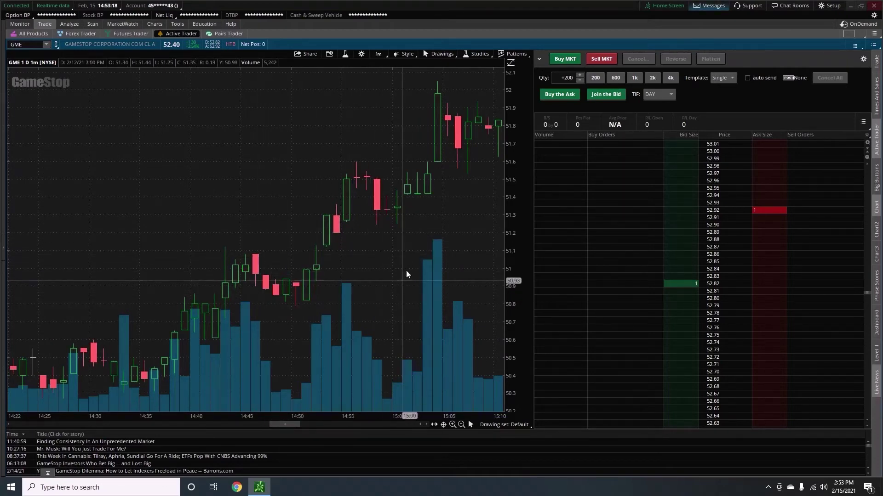
{"action": "scroll", "coordinate": [341, 262], "scroll_direction": "down", "scroll_amount": 6}
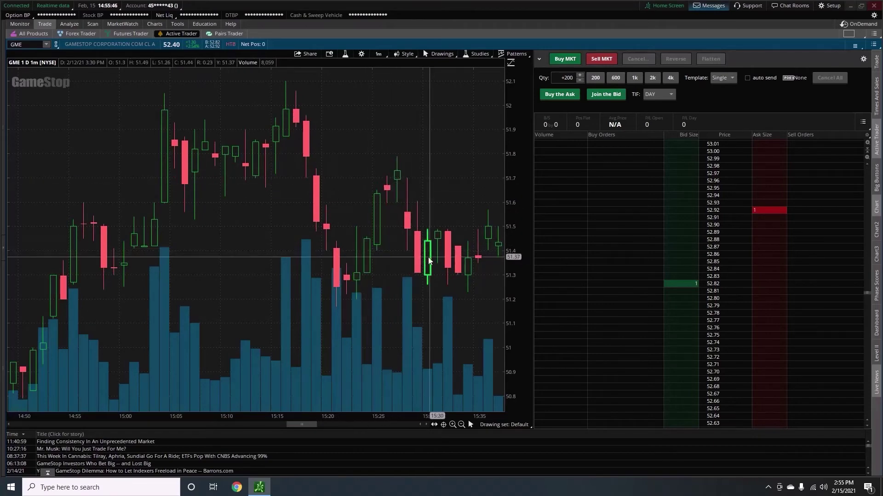
Change the GME chart type to Line.
{"action": "left_click", "coordinate": [405, 54]}
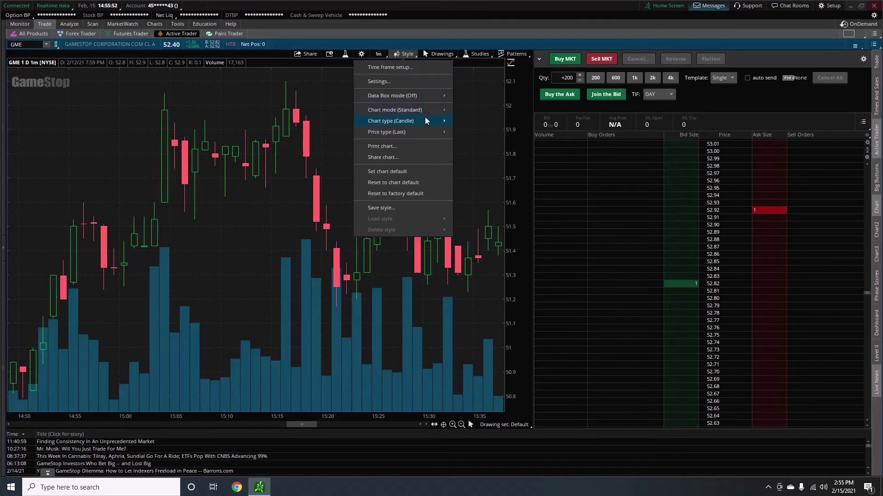
{"action": "mouse_move", "coordinate": [428, 121]}
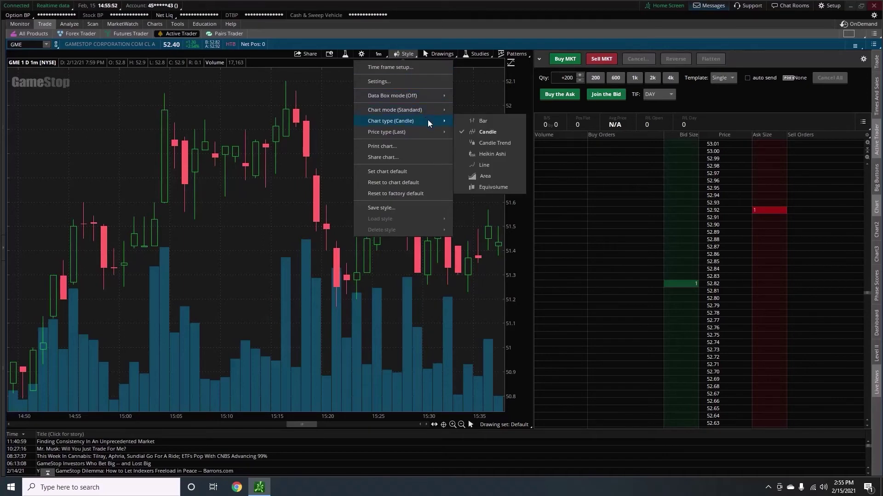
{"action": "left_click", "coordinate": [491, 167]}
Examine the GME price line over the 2/12/21 session, both close up and across the wider day.
{"action": "scroll", "coordinate": [352, 252], "scroll_direction": "up", "scroll_amount": 3}
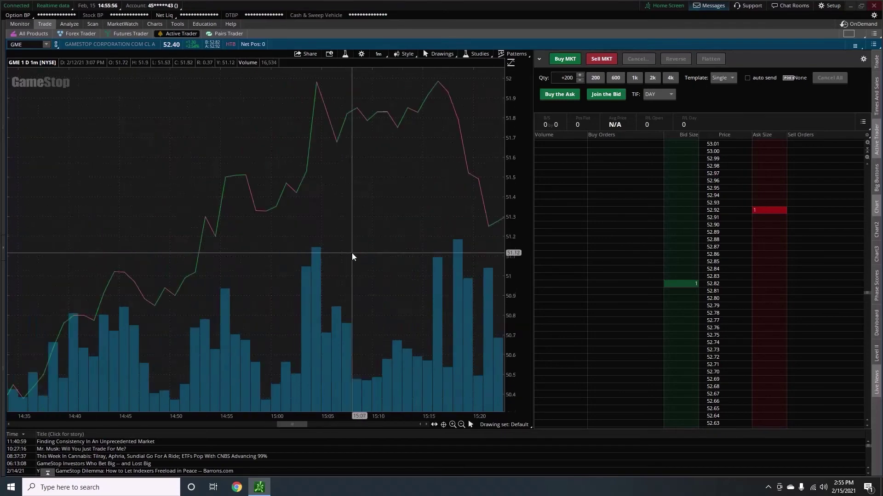
{"action": "scroll", "coordinate": [351, 253], "scroll_direction": "up", "scroll_amount": 10}
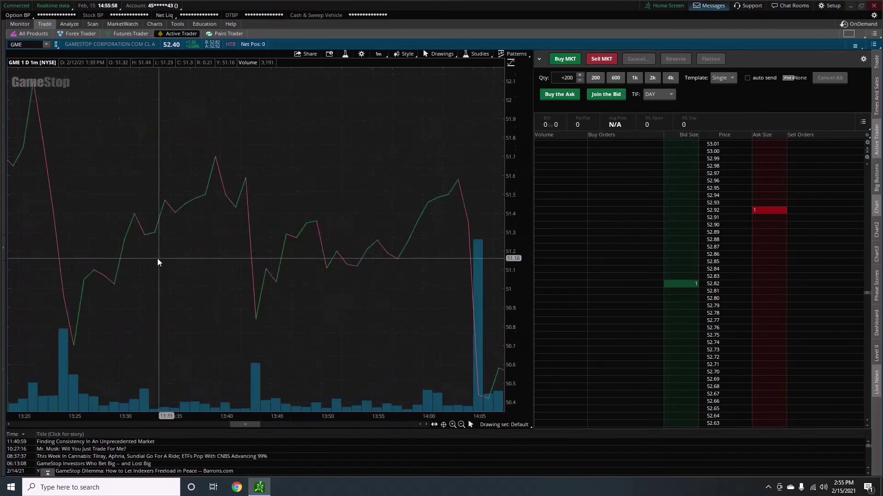
{"action": "scroll", "coordinate": [192, 249], "scroll_direction": "up", "scroll_amount": 5}
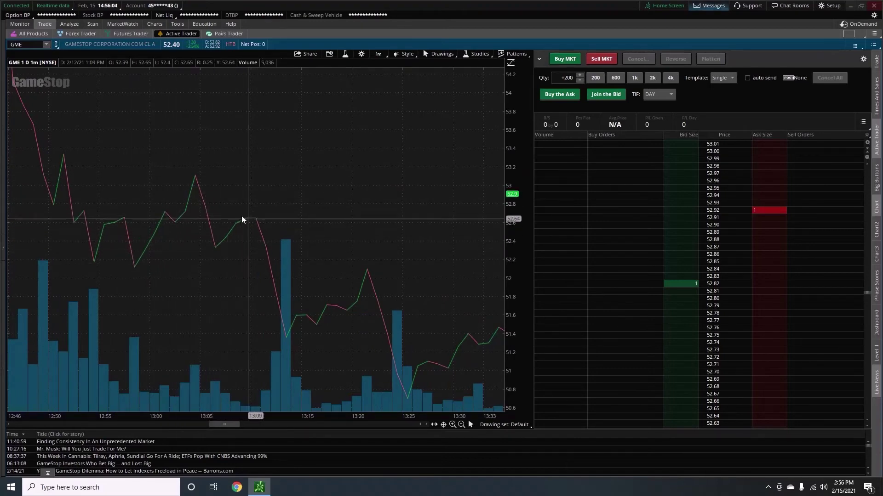
{"action": "scroll", "coordinate": [305, 317], "scroll_direction": "down", "scroll_amount": 5}
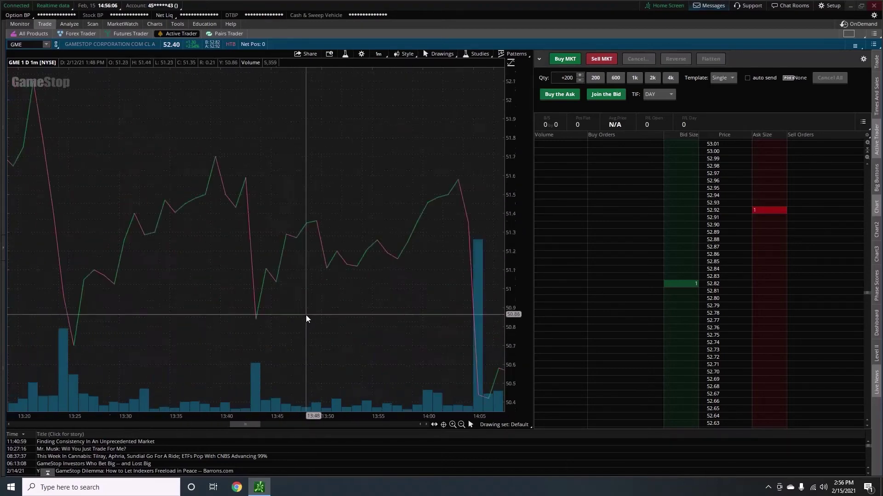
{"action": "scroll", "coordinate": [307, 318], "scroll_direction": "down", "scroll_amount": 10}
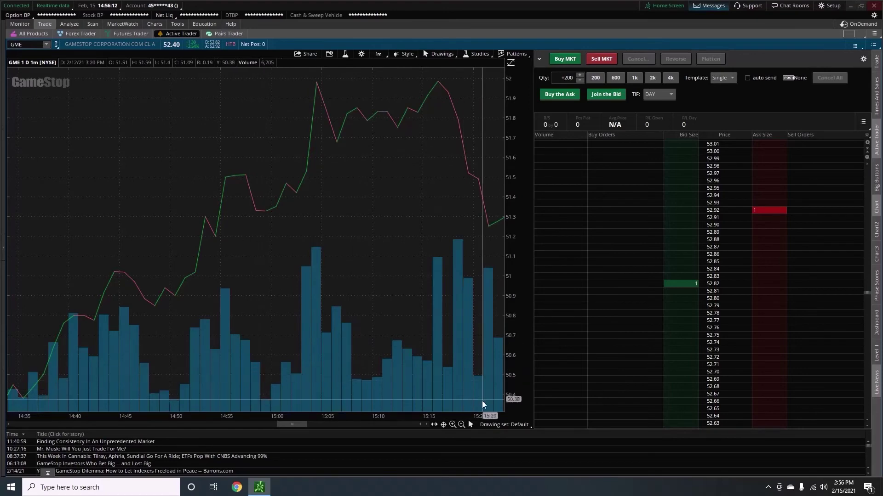
{"action": "left_click", "coordinate": [461, 425]}
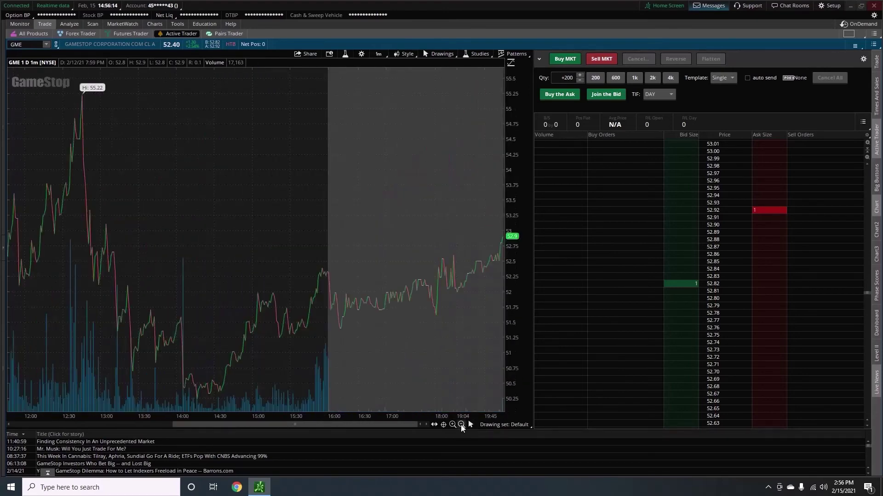
{"action": "scroll", "coordinate": [132, 285], "scroll_direction": "up", "scroll_amount": 10}
{"action": "scroll", "coordinate": [157, 262], "scroll_direction": "up", "scroll_amount": 2}
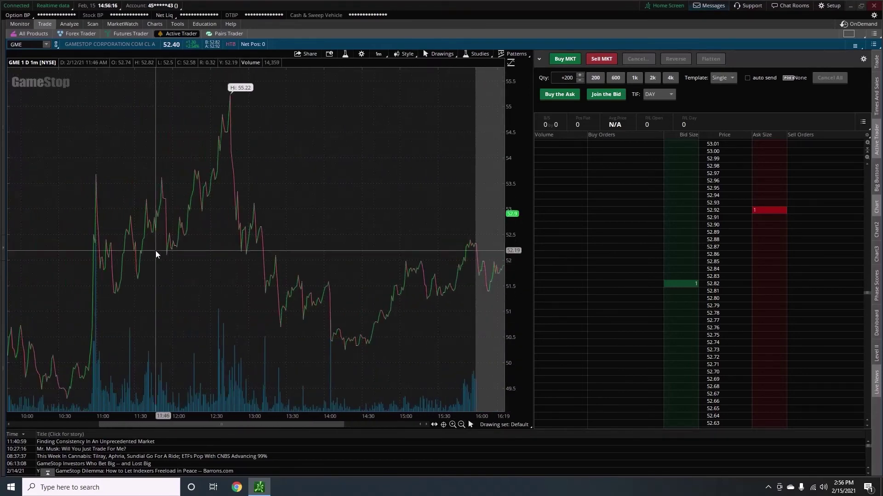
{"action": "scroll", "coordinate": [156, 250], "scroll_direction": "down", "scroll_amount": 5}
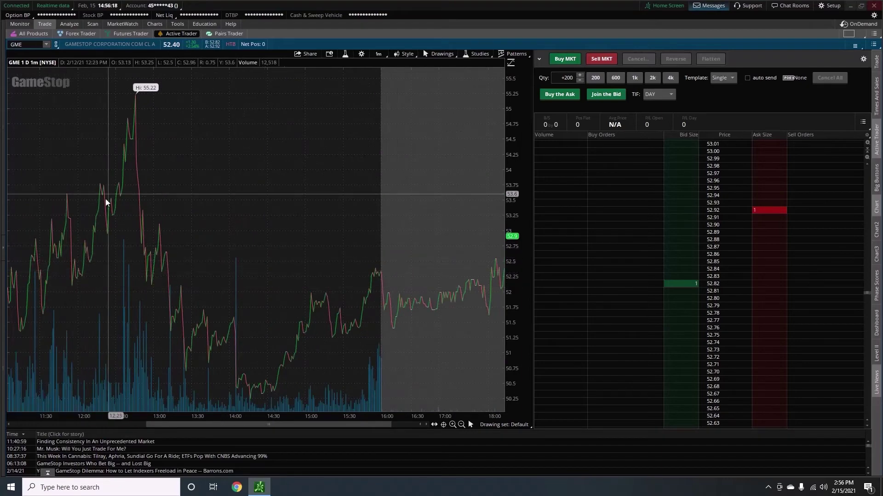
Set the GME chart type to Candle and enlarge the chart until individual one-minute candles are distinguishable.
{"action": "left_click", "coordinate": [413, 55]}
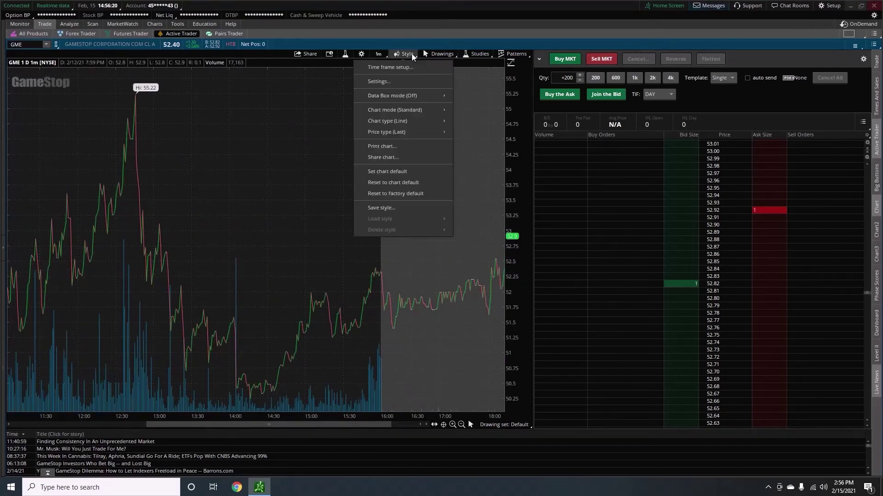
{"action": "mouse_move", "coordinate": [416, 111]}
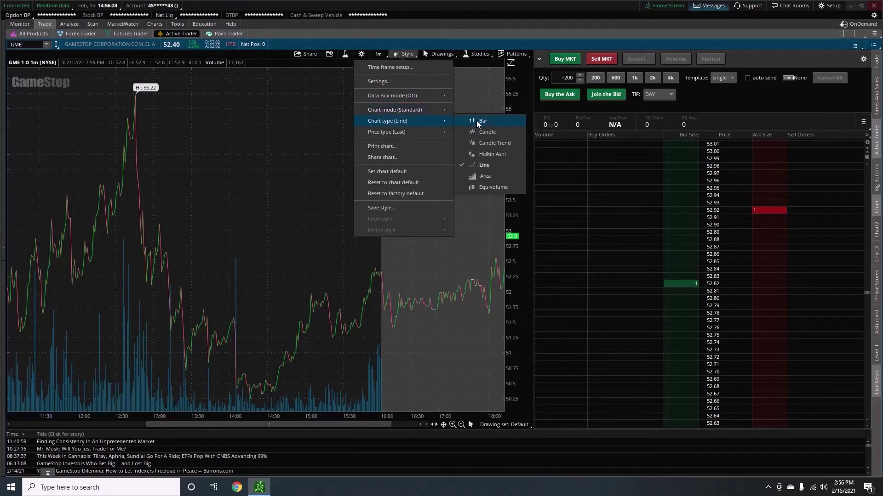
{"action": "left_click", "coordinate": [490, 133]}
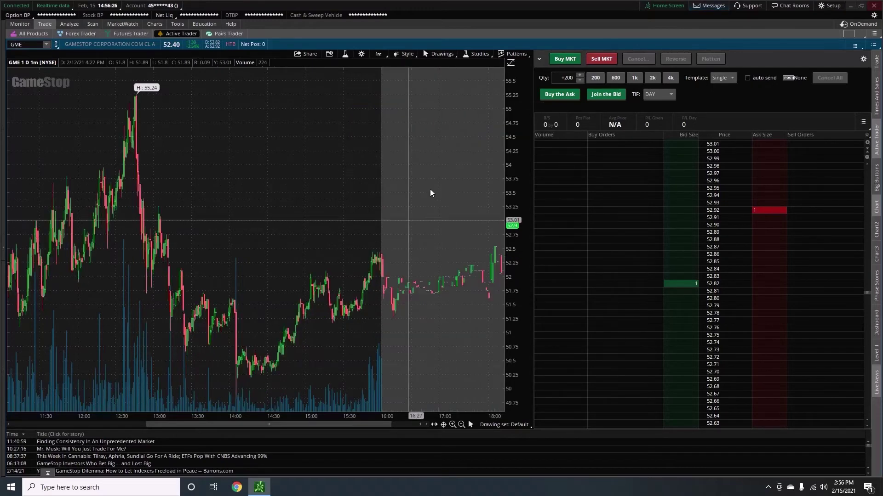
{"action": "left_click", "coordinate": [452, 425]}
{"action": "left_click", "coordinate": [452, 424]}
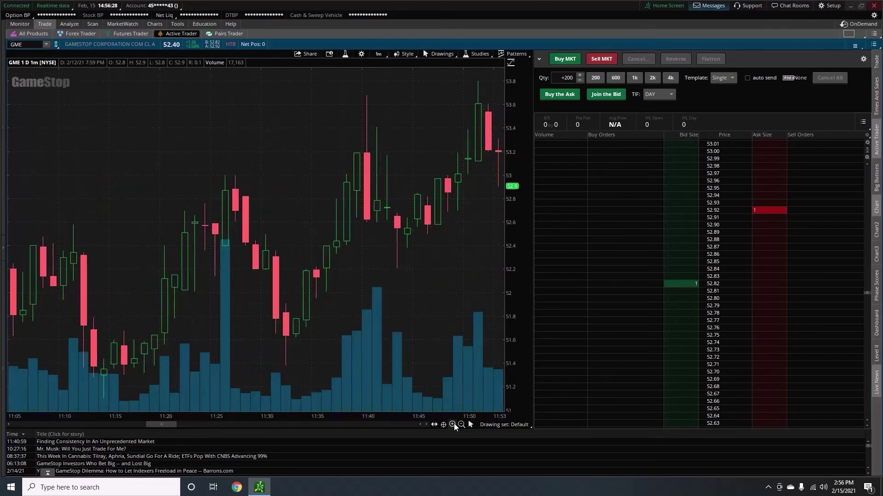
{"action": "left_click", "coordinate": [452, 424]}
{"action": "left_click", "coordinate": [452, 424]}
{"action": "scroll", "coordinate": [366, 280], "scroll_direction": "down", "scroll_amount": 5}
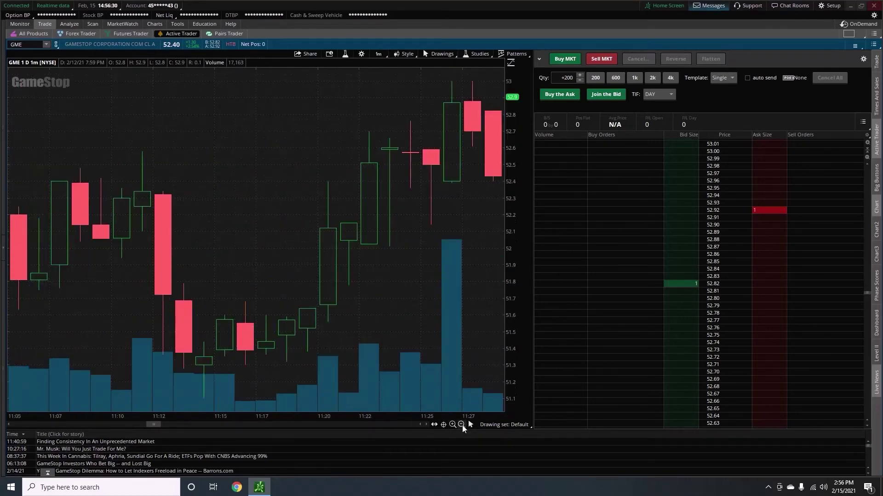
{"action": "left_click", "coordinate": [462, 424]}
{"action": "scroll", "coordinate": [396, 281], "scroll_direction": "down", "scroll_amount": 2}
Try the Bar chart type on the GME chart and return it to Candle.
{"action": "left_click", "coordinate": [414, 55]}
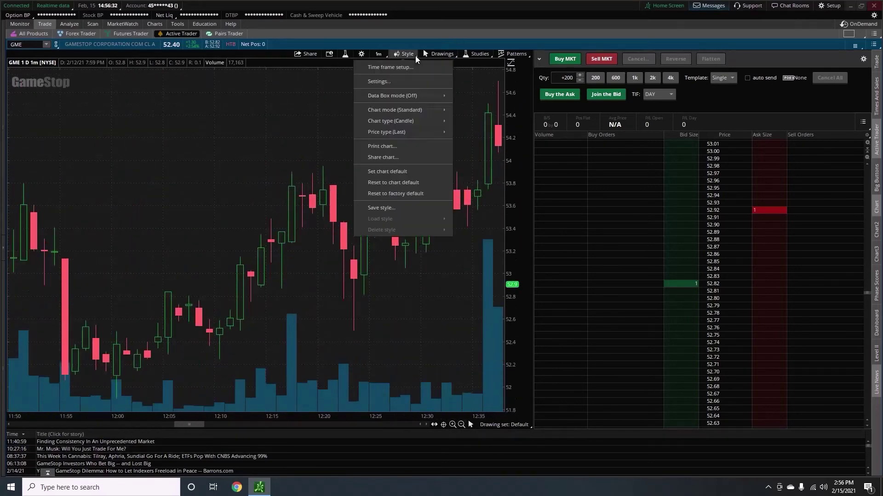
{"action": "mouse_move", "coordinate": [413, 123]}
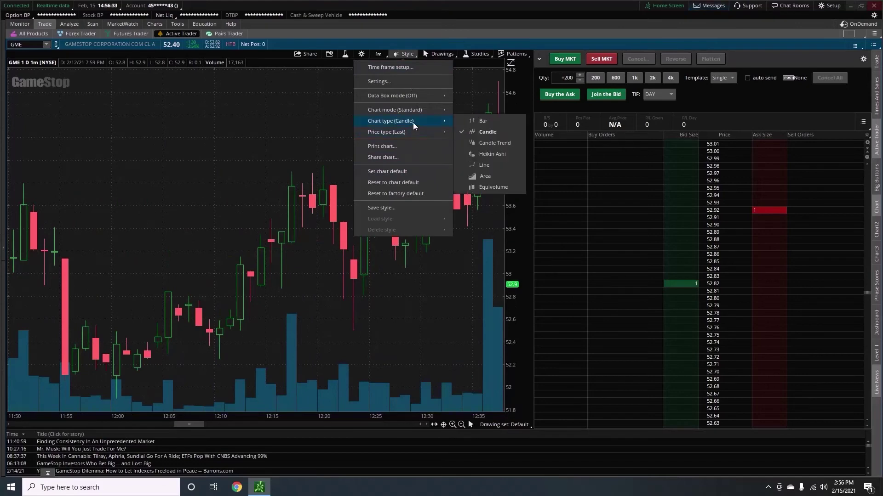
{"action": "left_click", "coordinate": [480, 121]}
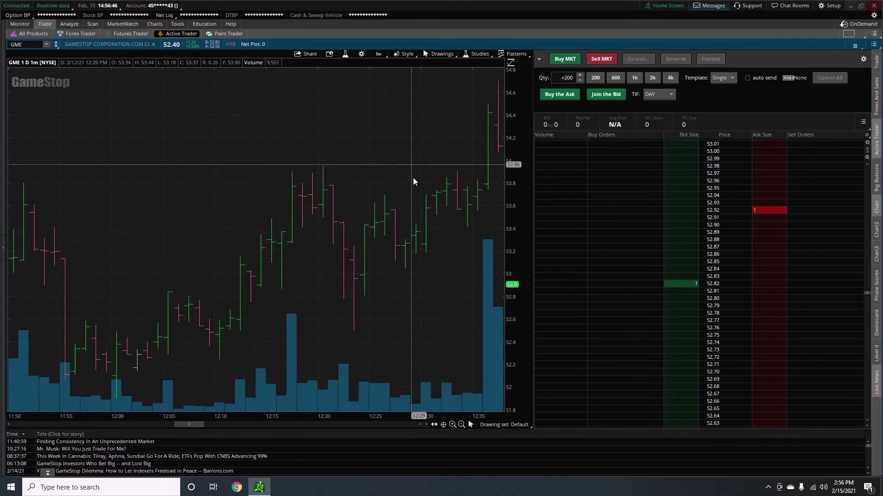
{"action": "left_click", "coordinate": [411, 54]}
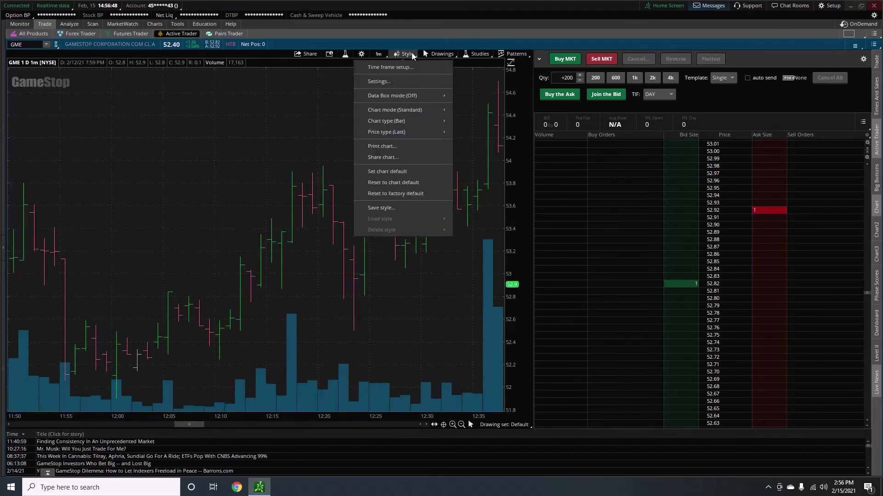
{"action": "mouse_move", "coordinate": [414, 120]}
{"action": "left_click", "coordinate": [486, 132]}
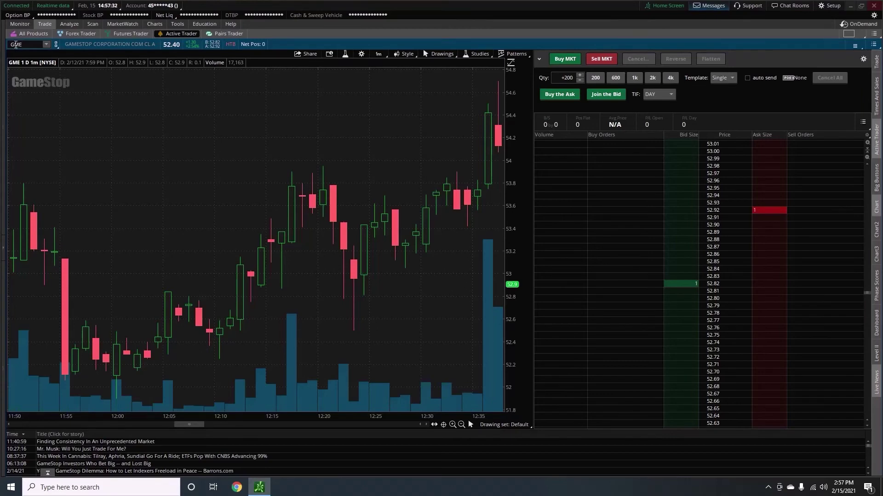
Look up Apple by company name and load AAPL, and do the same for Tesla to load TSLA.
{"action": "left_click", "coordinate": [24, 45]}
{"action": "type", "text": "APPLE"}
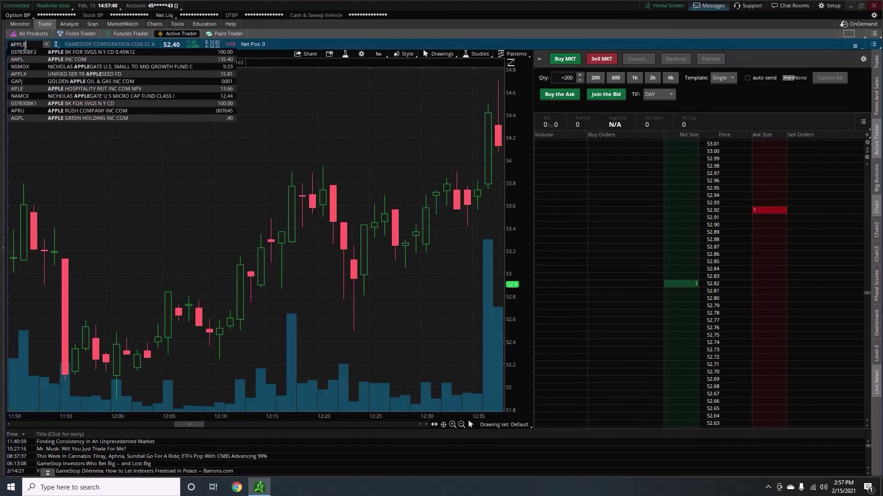
{"action": "left_click", "coordinate": [69, 60]}
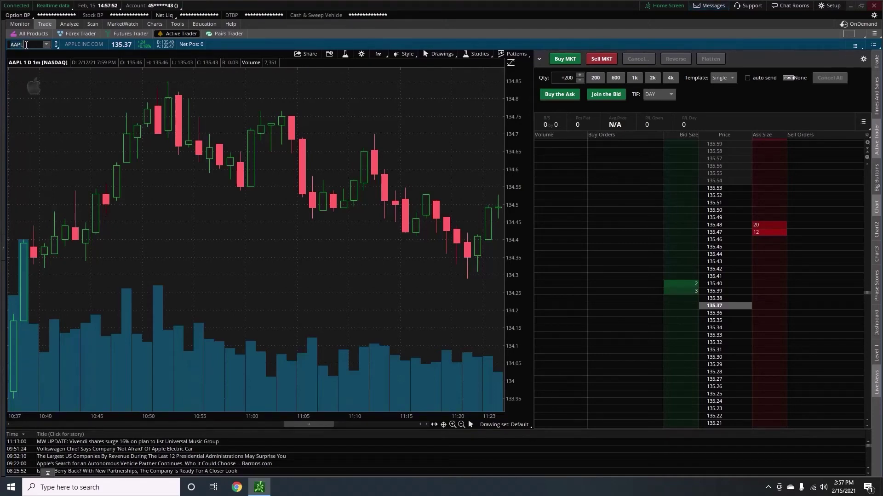
{"action": "type", "text": "TESLA"}
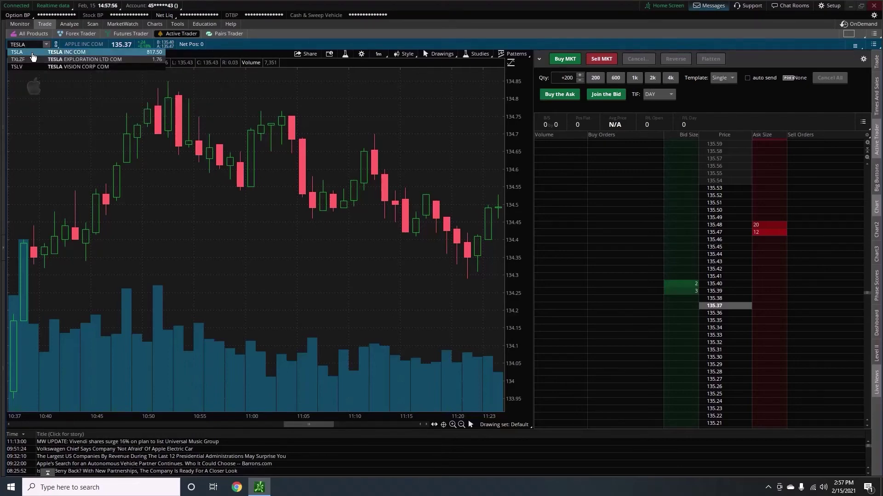
{"action": "left_click", "coordinate": [31, 51]}
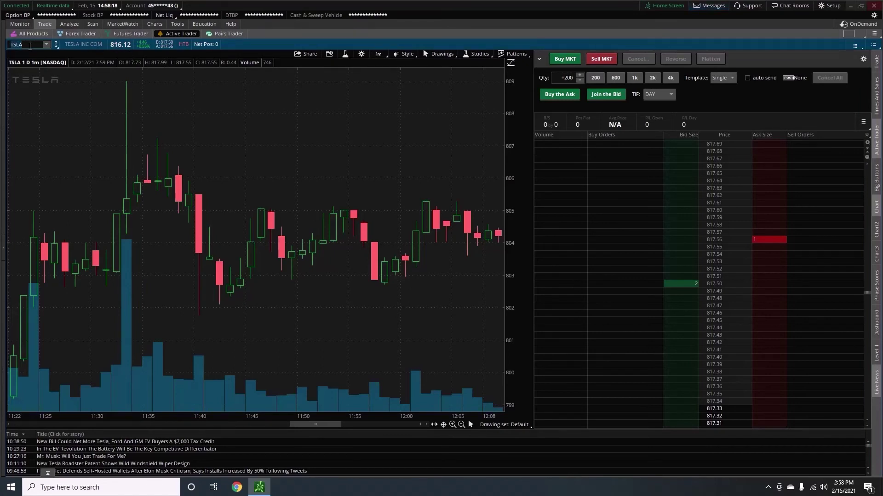
Load the GME symbol back into Active Trader.
{"action": "type", "text": "GME"}
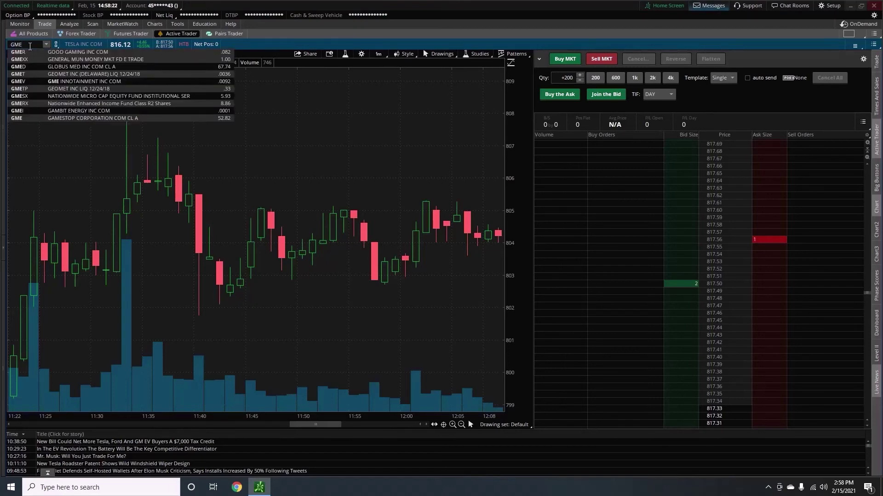
{"action": "key", "text": "Return"}
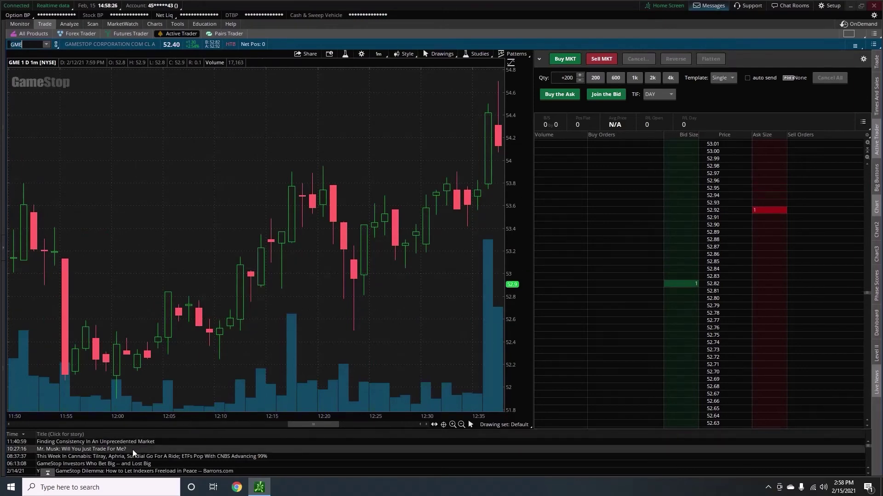
{"action": "left_click", "coordinate": [767, 284]}
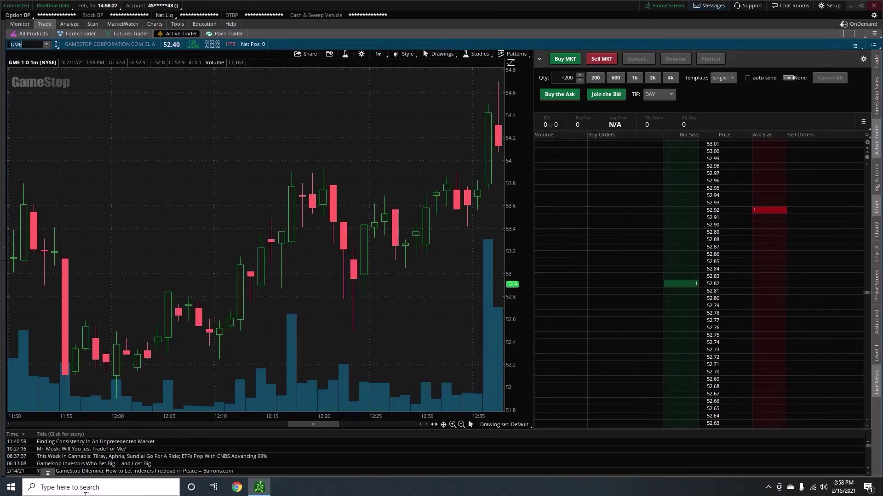
Examine the color link choices for the GME symbol and dismiss the list.
{"action": "left_click", "coordinate": [56, 44]}
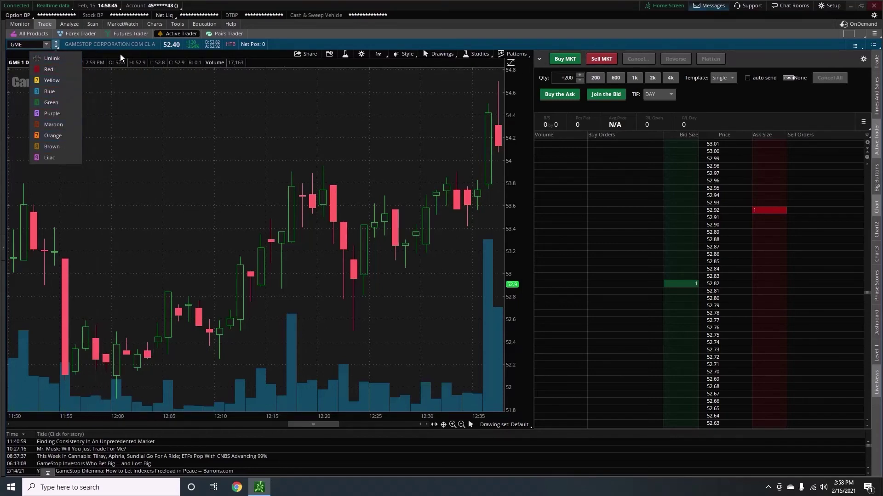
{"action": "left_click", "coordinate": [84, 50]}
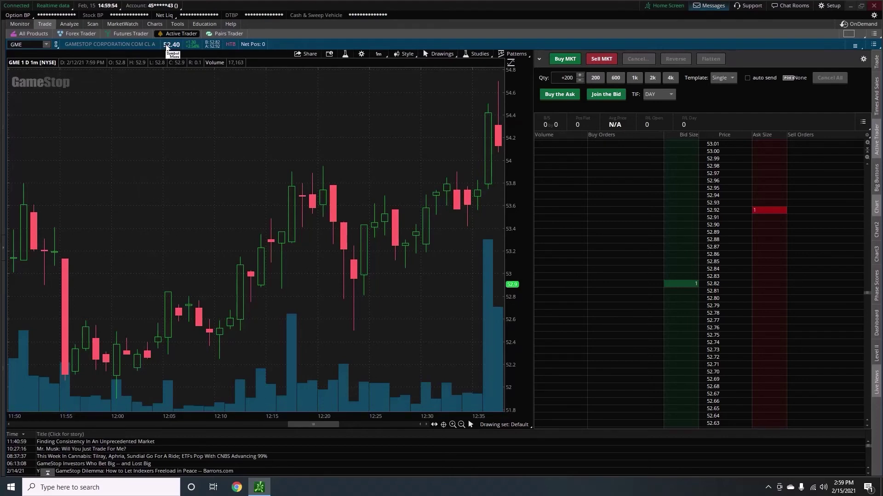
Look through the Forex Trader, Futures Trader, Pairs Trader and Analyze pages, ending back on the GME Active Trader page.
{"action": "left_click", "coordinate": [82, 35]}
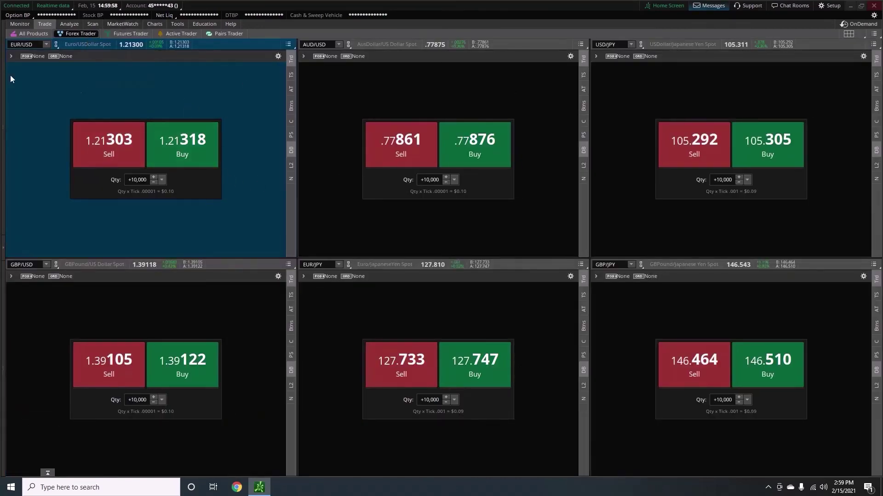
{"action": "left_click", "coordinate": [140, 33]}
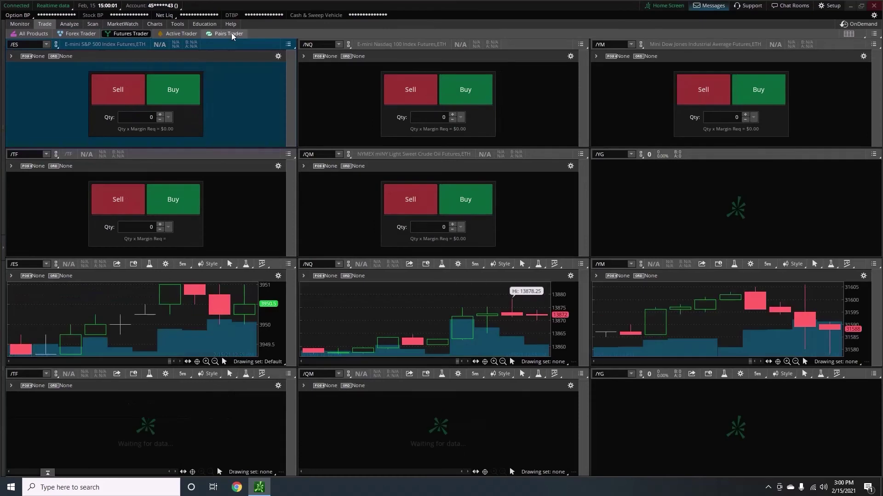
{"action": "left_click", "coordinate": [229, 34]}
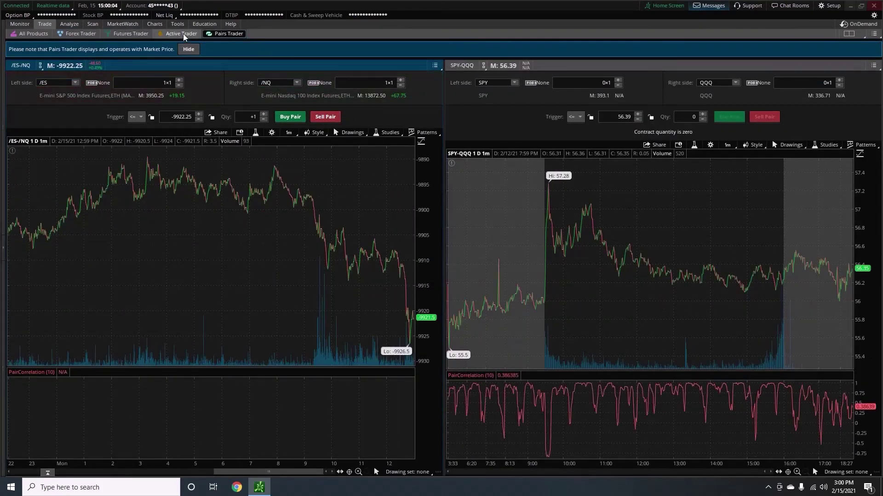
{"action": "left_click", "coordinate": [184, 34]}
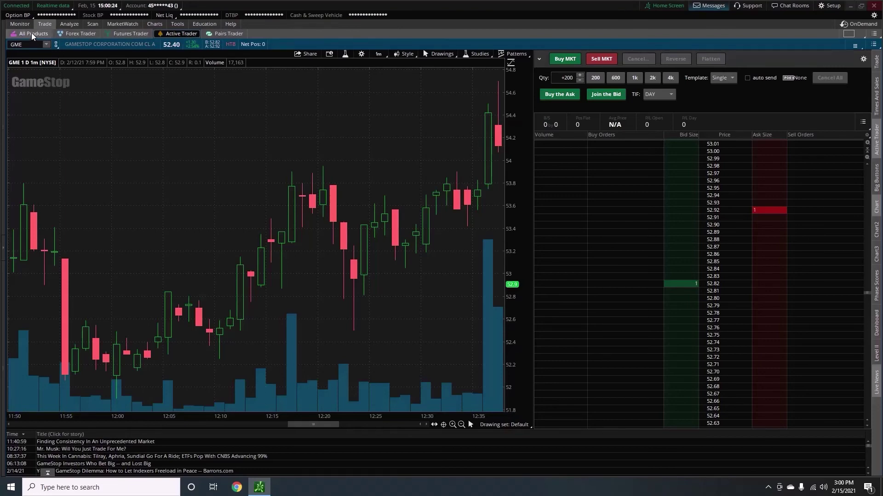
{"action": "left_click", "coordinate": [69, 24]}
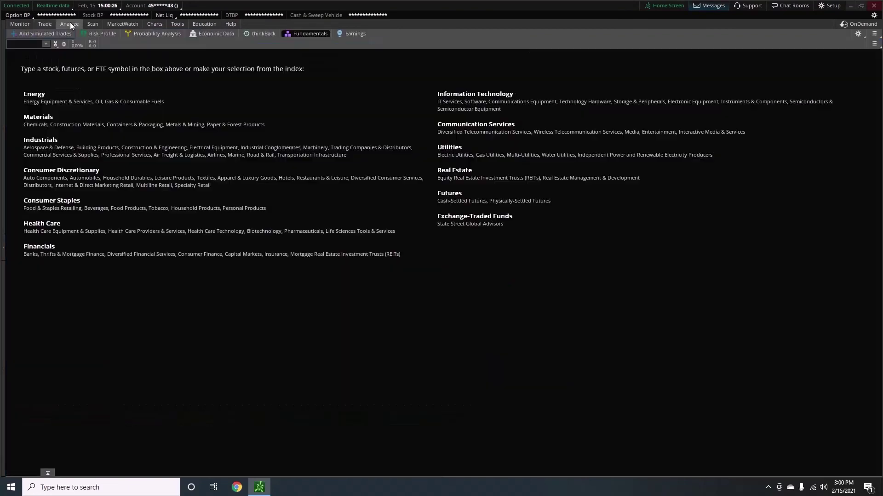
{"action": "left_click", "coordinate": [46, 25]}
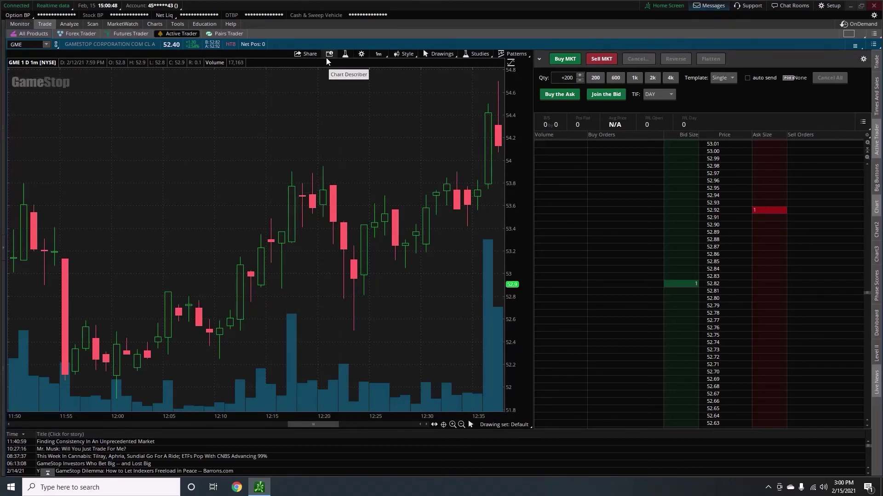
Examine the general, axis, favorite time frame, appearance, equities, options and futures sections of Chart Settings and close the dialog.
{"action": "left_click", "coordinate": [362, 54]}
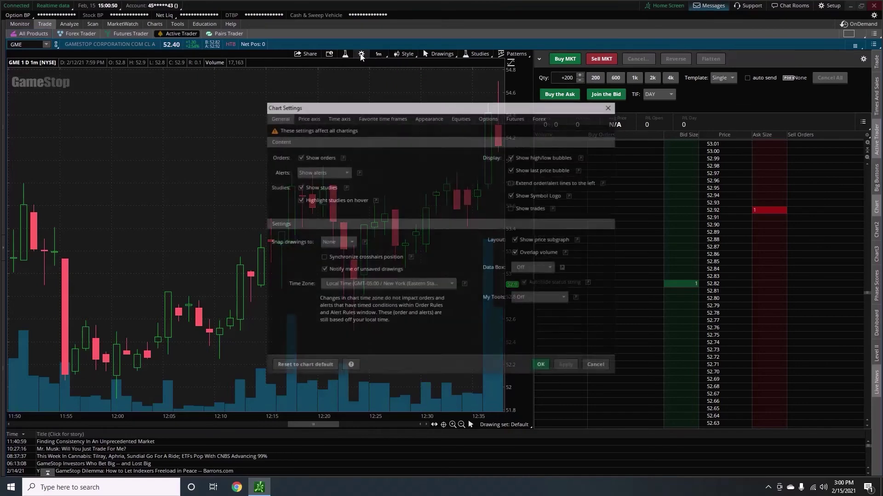
{"action": "left_click", "coordinate": [319, 117]}
{"action": "left_click", "coordinate": [382, 117]}
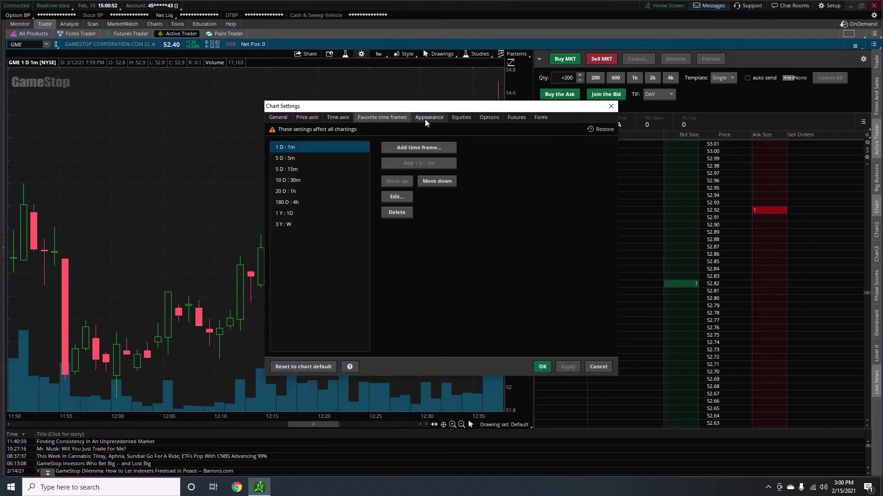
{"action": "left_click", "coordinate": [429, 118]}
{"action": "left_click", "coordinate": [466, 116]}
{"action": "left_click", "coordinate": [490, 117]}
{"action": "left_click", "coordinate": [516, 117]}
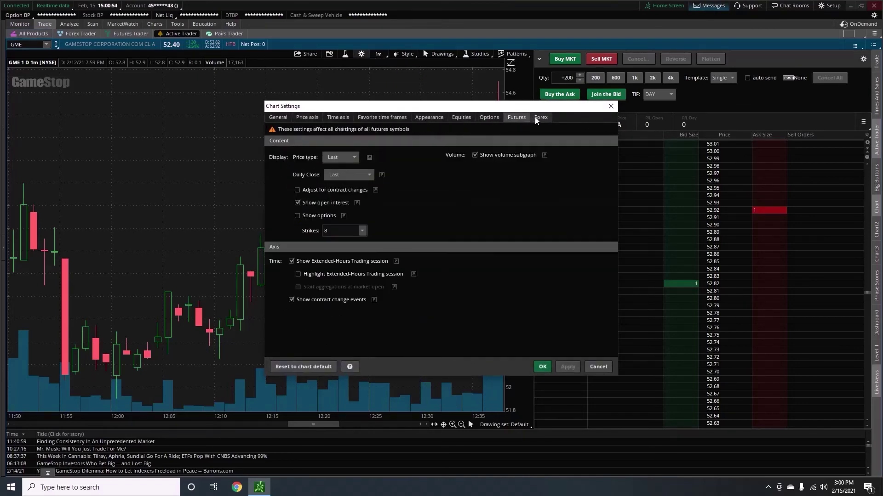
{"action": "left_click", "coordinate": [467, 116]}
{"action": "left_click", "coordinate": [429, 117]}
{"action": "left_click", "coordinate": [382, 117]}
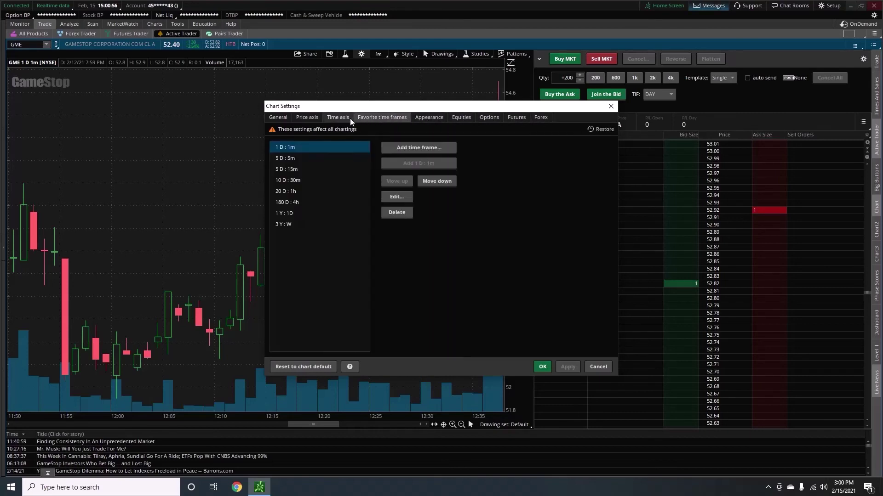
{"action": "left_click", "coordinate": [338, 118]}
{"action": "left_click", "coordinate": [307, 118]}
{"action": "left_click", "coordinate": [282, 118]}
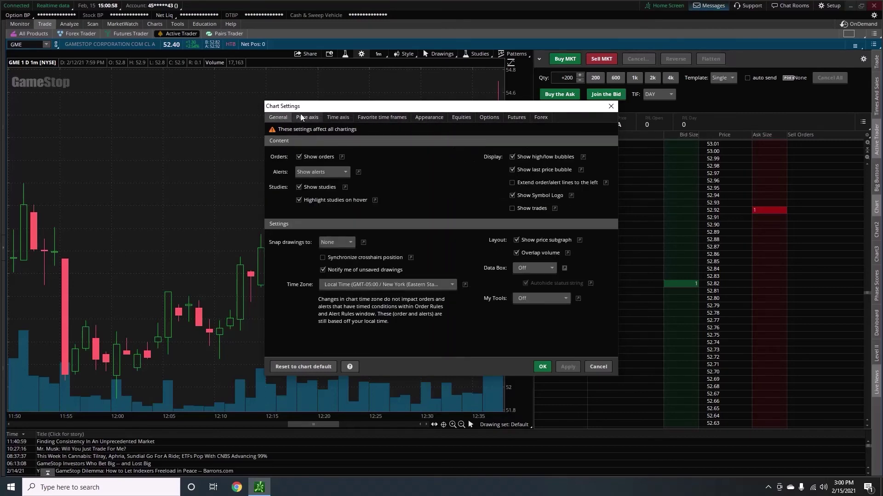
{"action": "left_click", "coordinate": [610, 106]}
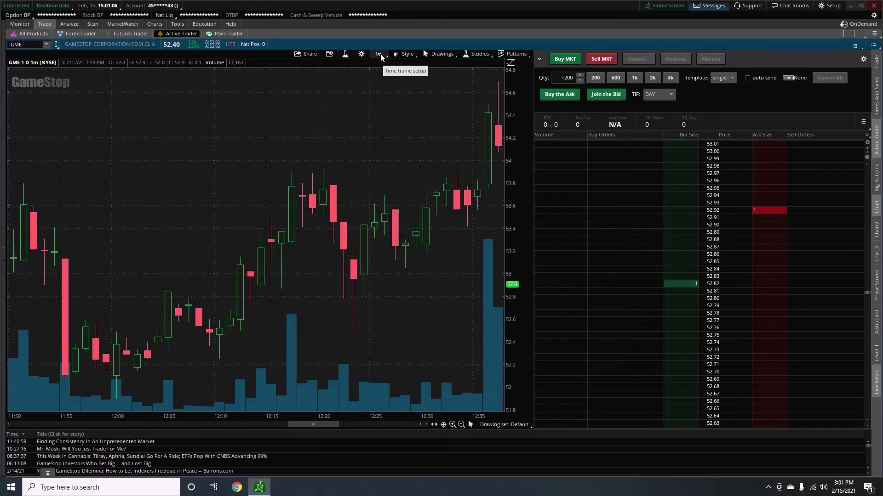